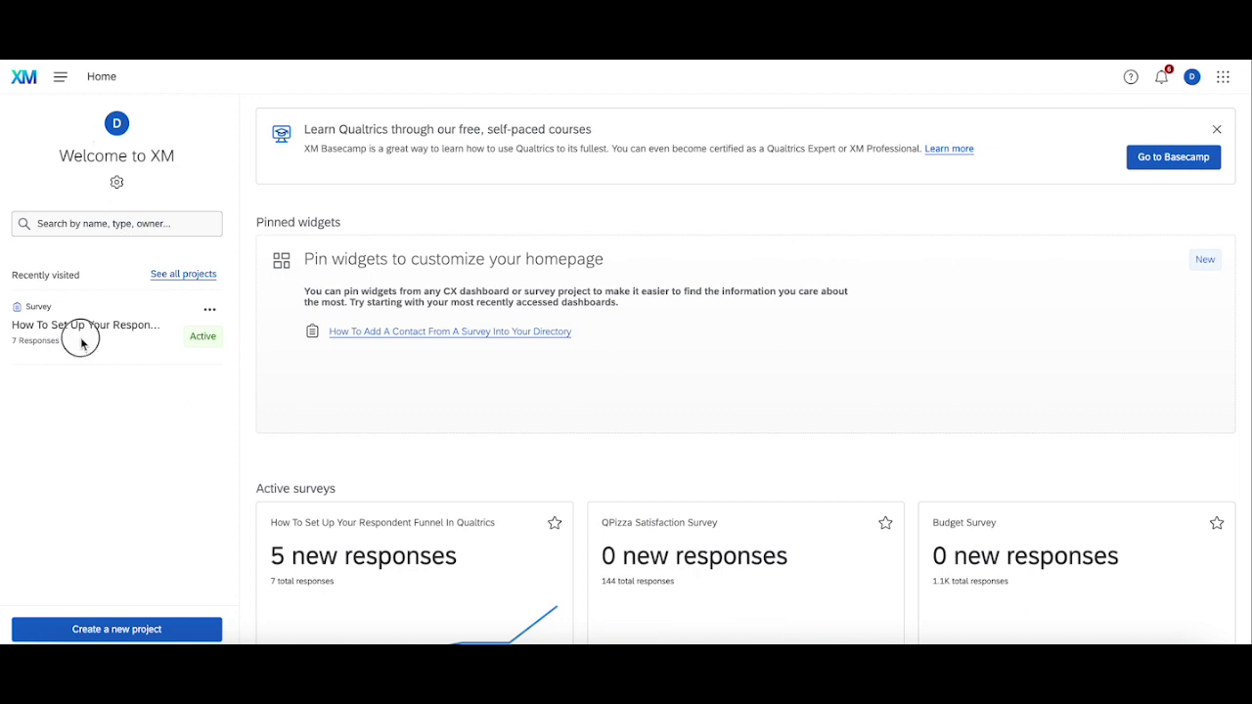
# - Open the respondent funnel survey project and review its questions about name, email address, phone number and department
pyautogui.click(122, 331)
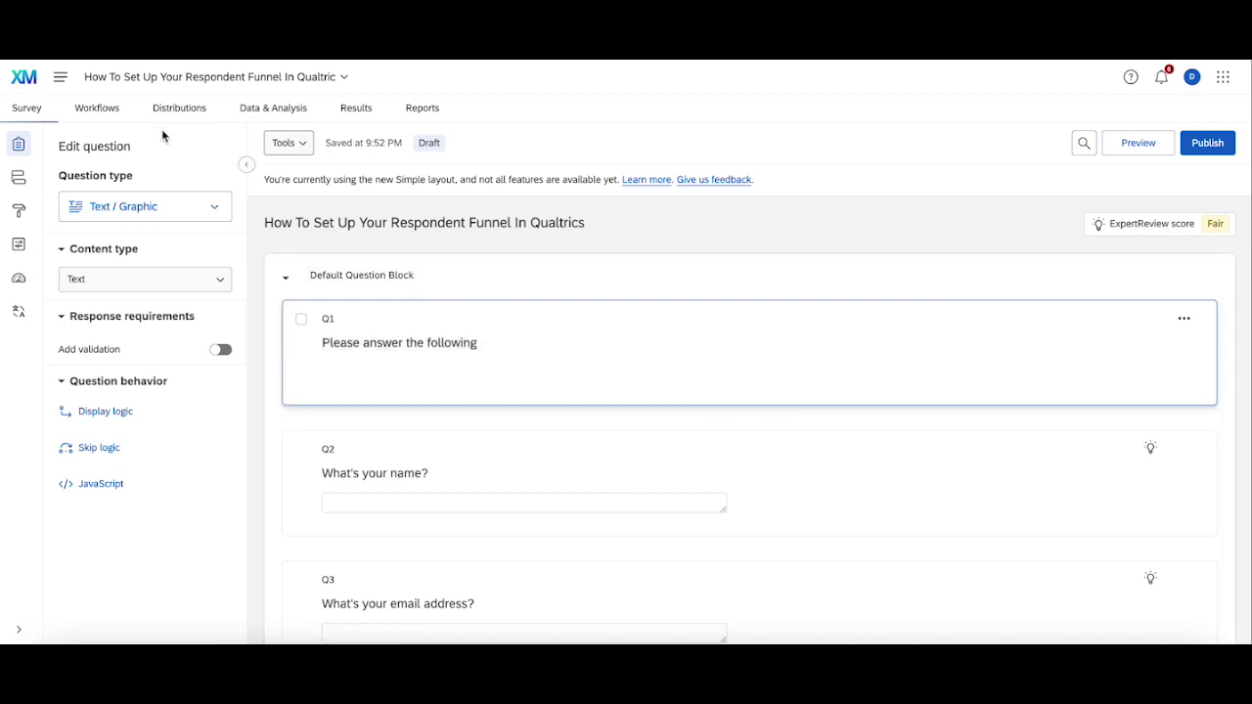
pyautogui.scroll(-3, 441, 388)
pyautogui.scroll(-2, 502, 482)
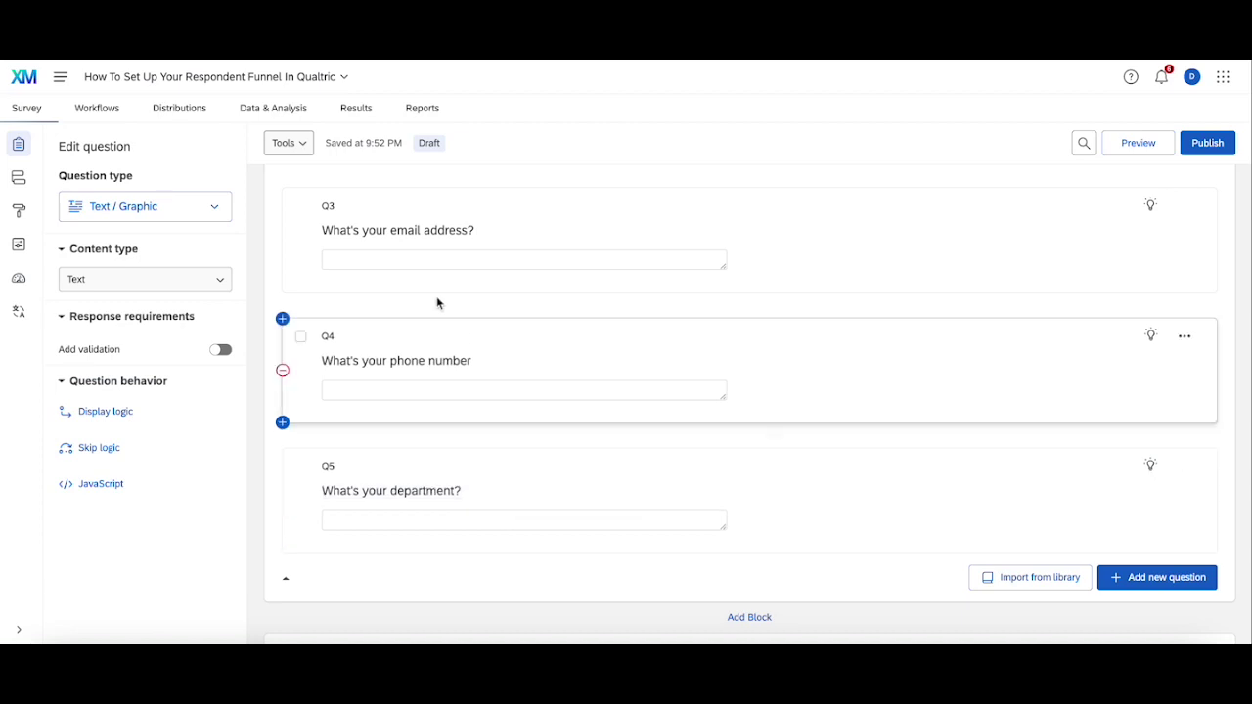
pyautogui.scroll(5, 499, 293)
# - Go back to the home page and open the mailing list in the contacts directory to view its contacts
pyautogui.click(25, 76)
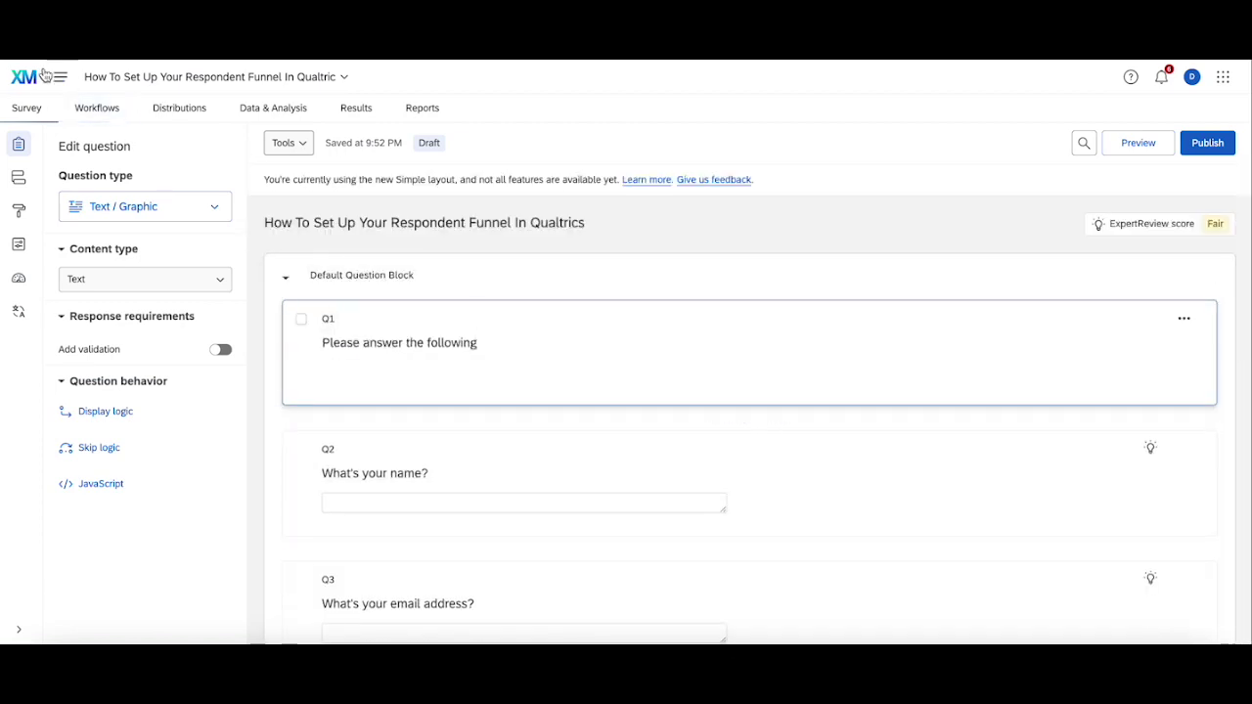
pyautogui.click(60, 78)
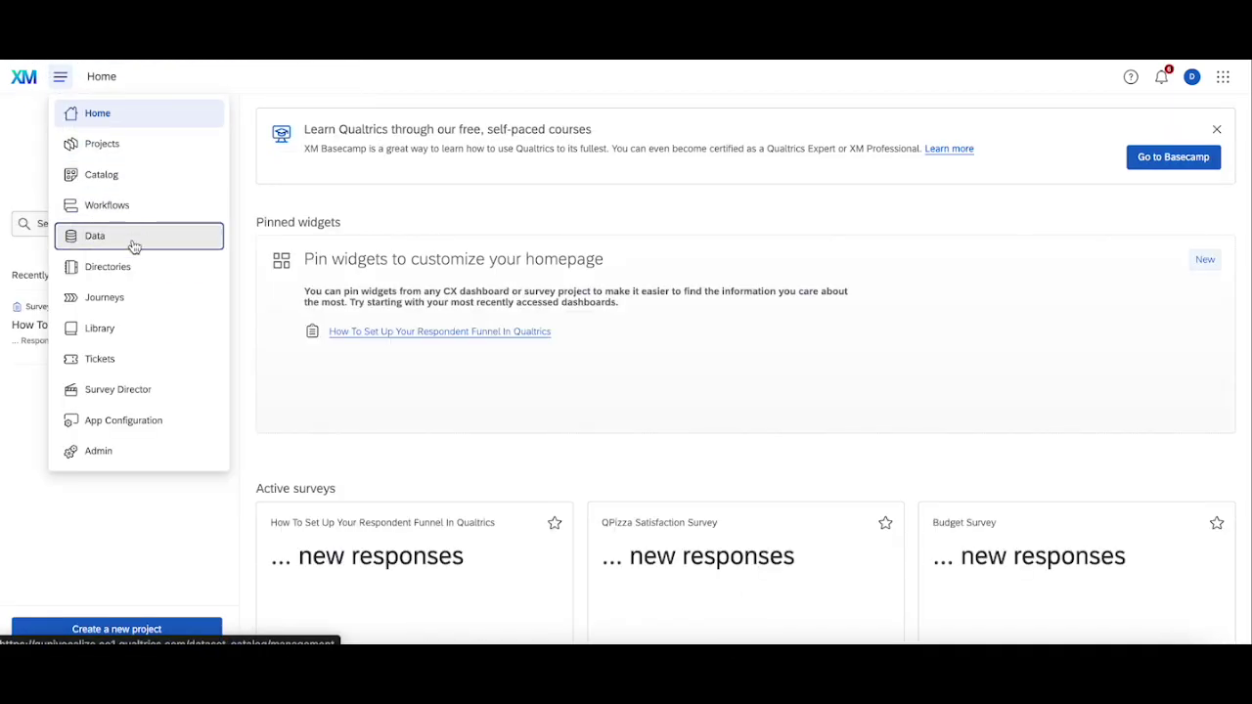
pyautogui.click(346, 245)
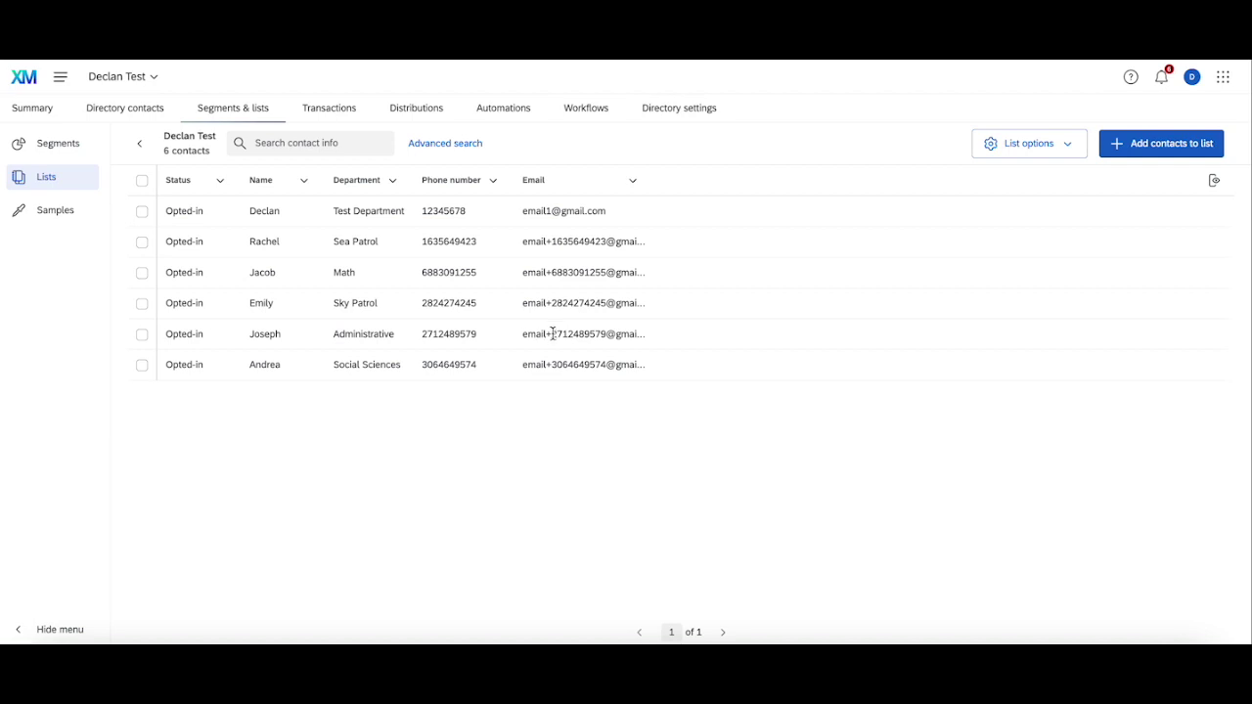
# - Open the dashboard setup page in the contacts directory's settings
pyautogui.click(61, 77)
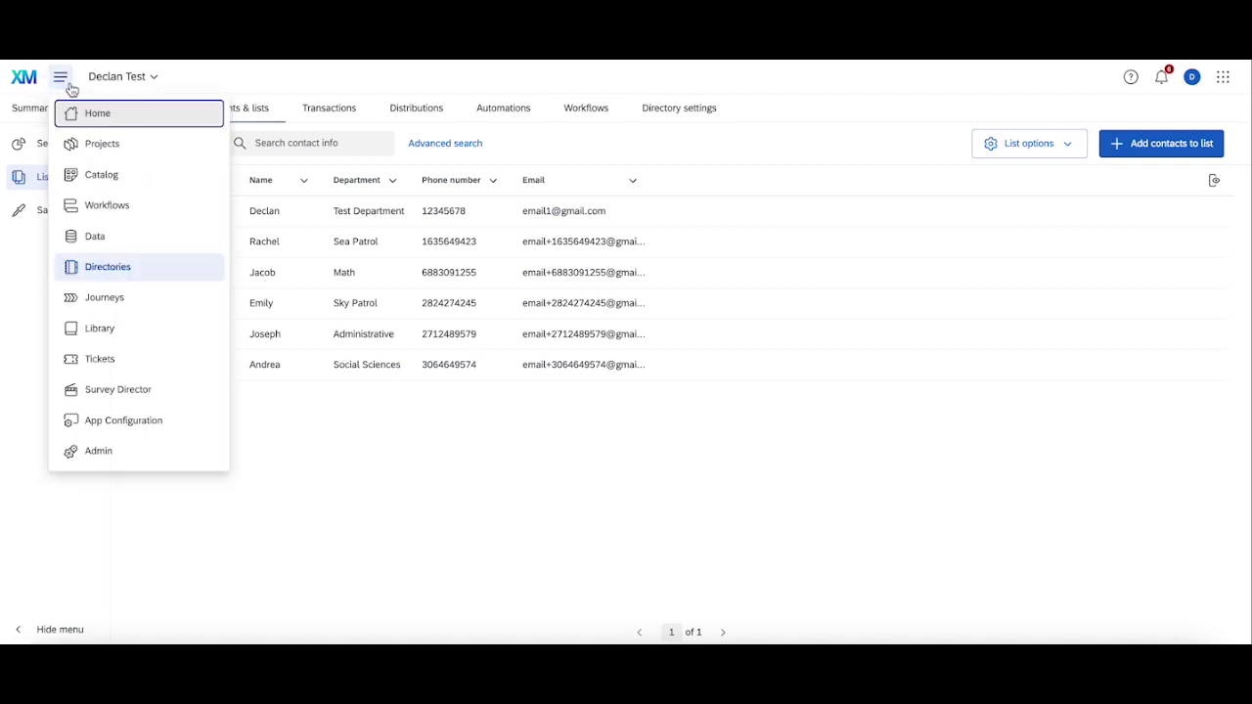
pyautogui.click(154, 264)
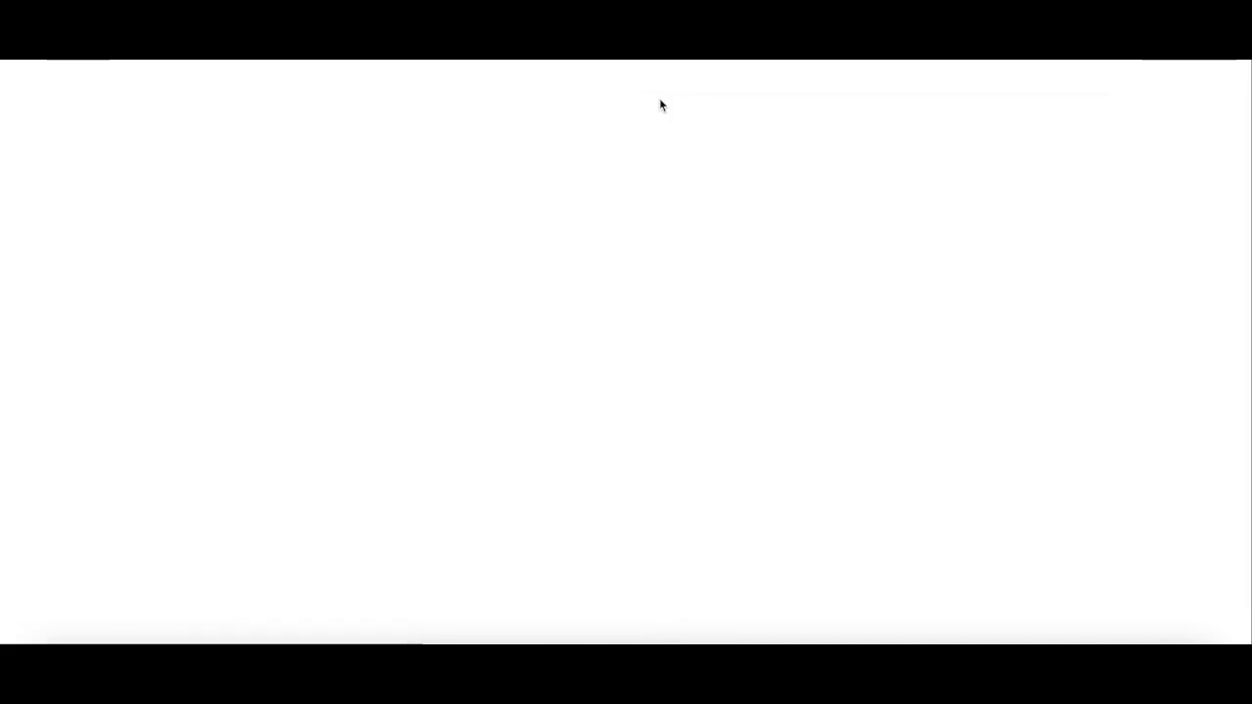
pyautogui.click(663, 109)
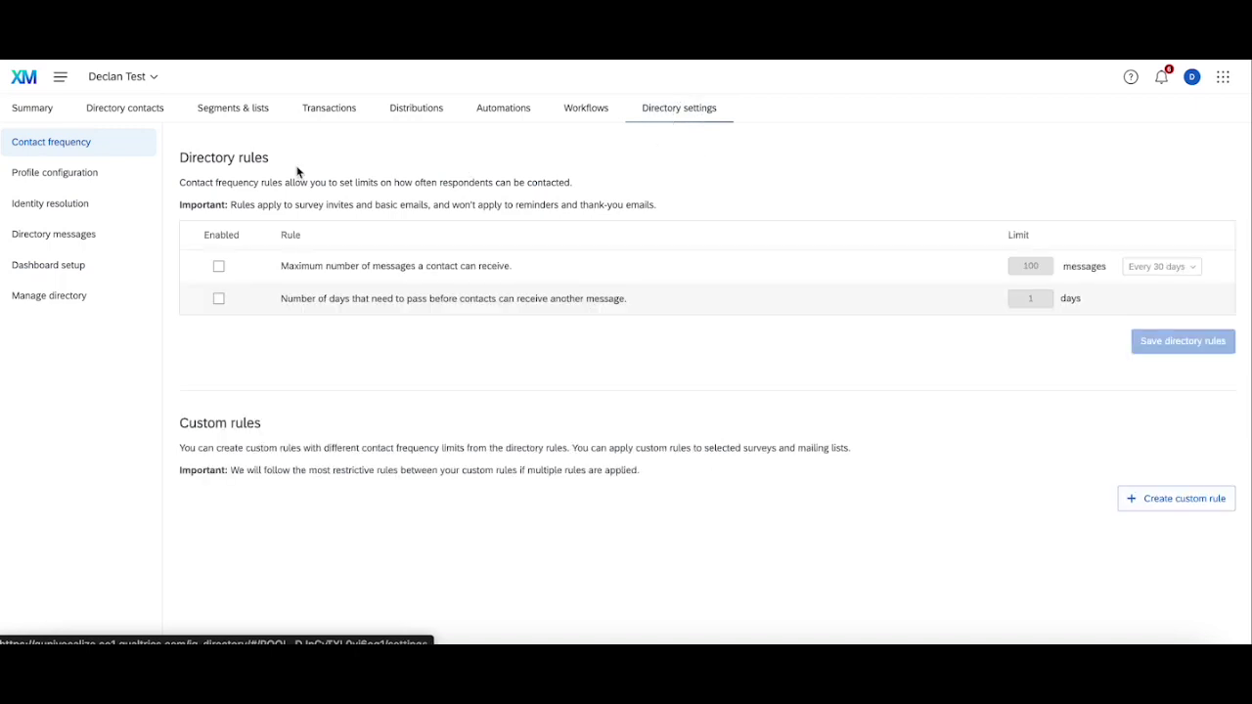
pyautogui.click(80, 262)
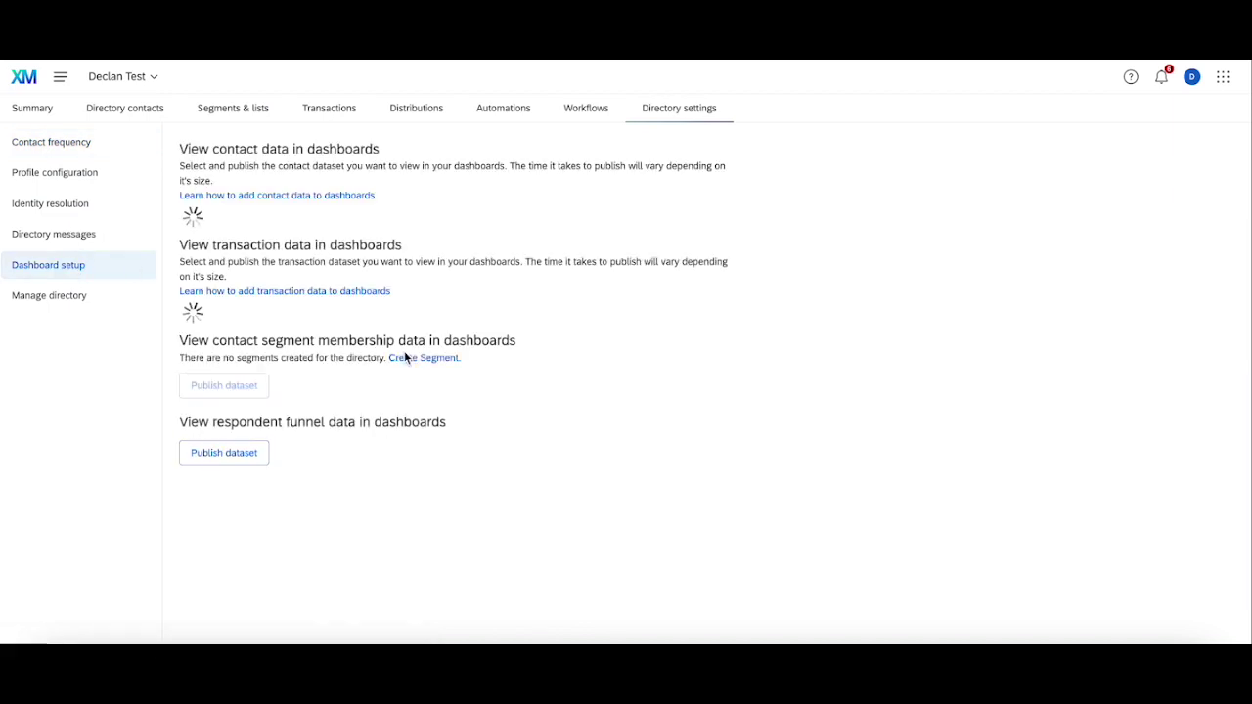
# - Examine the contact, transaction, segment membership and respondent funnel dataset sections, including the contact fields available for publishing
pyautogui.scroll(-7, 404, 353)
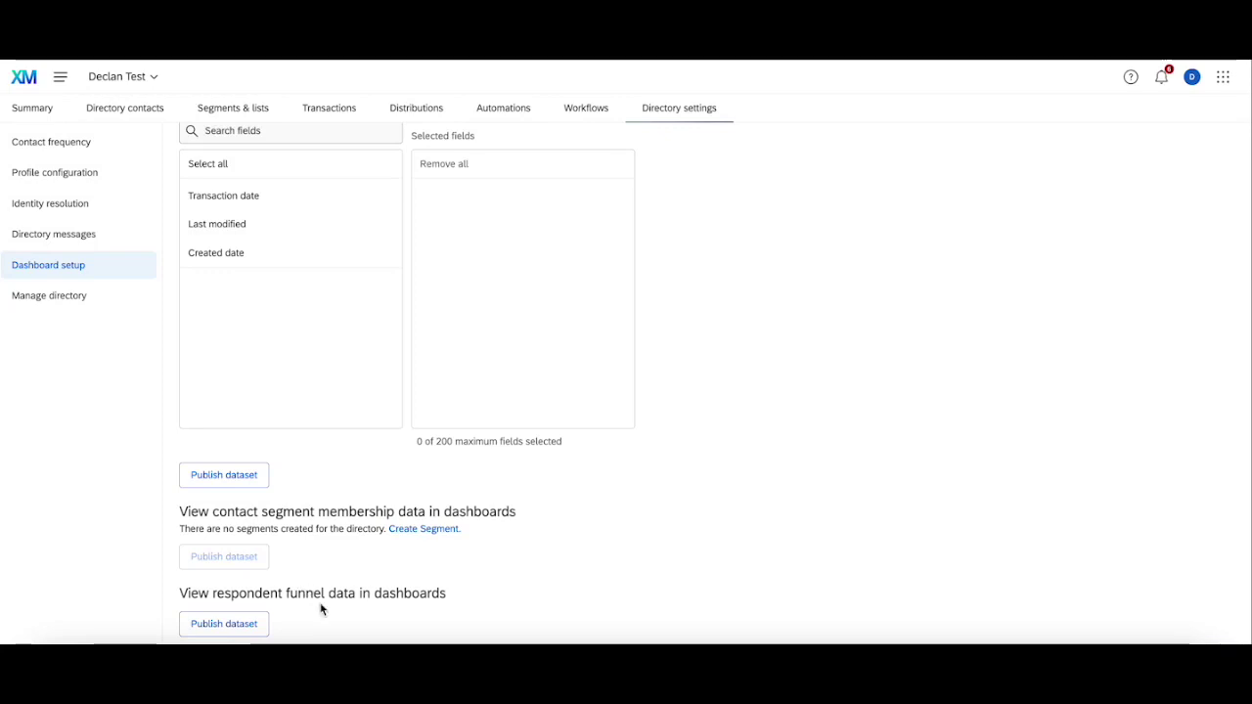
pyautogui.scroll(7, 330, 556)
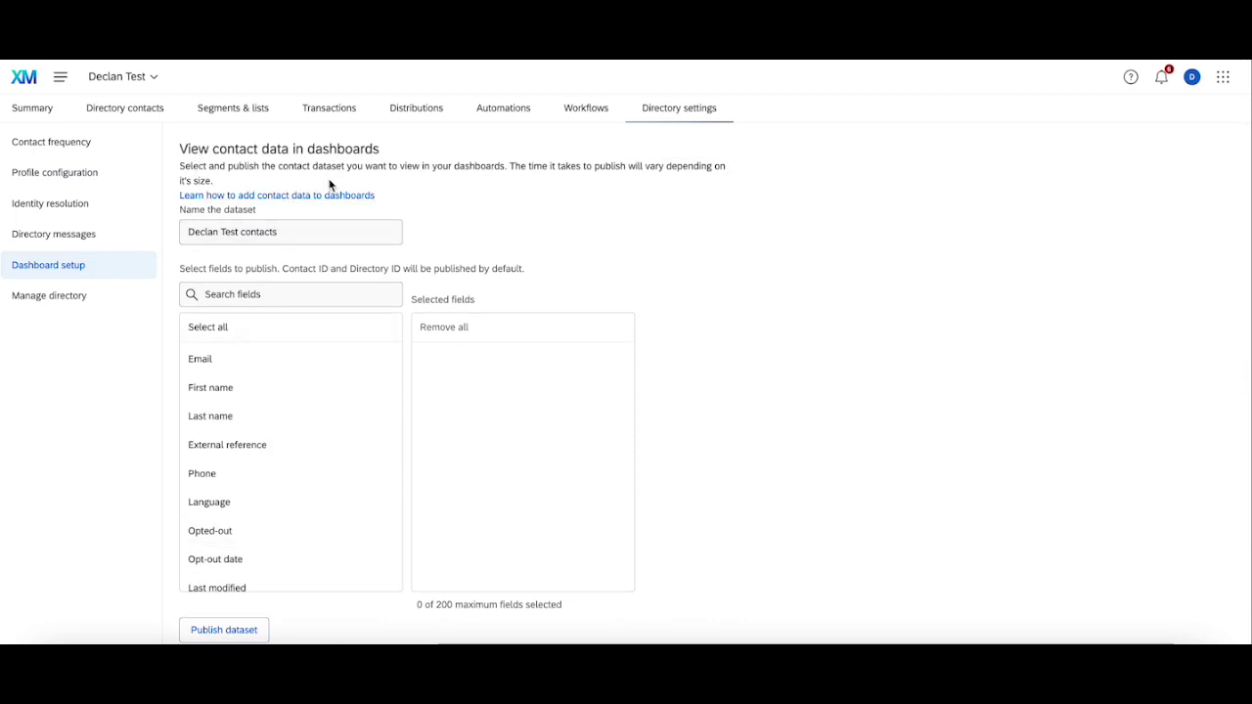
pyautogui.scroll(-1, 307, 299)
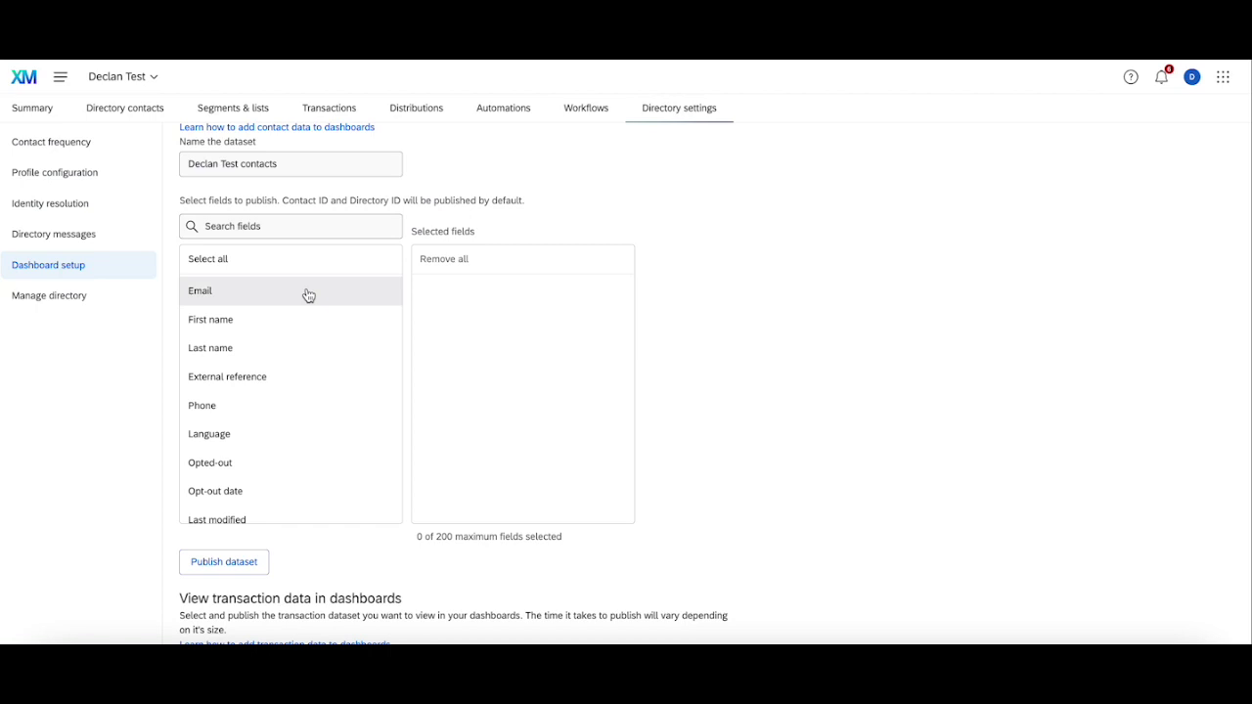
pyautogui.scroll(-3, 288, 329)
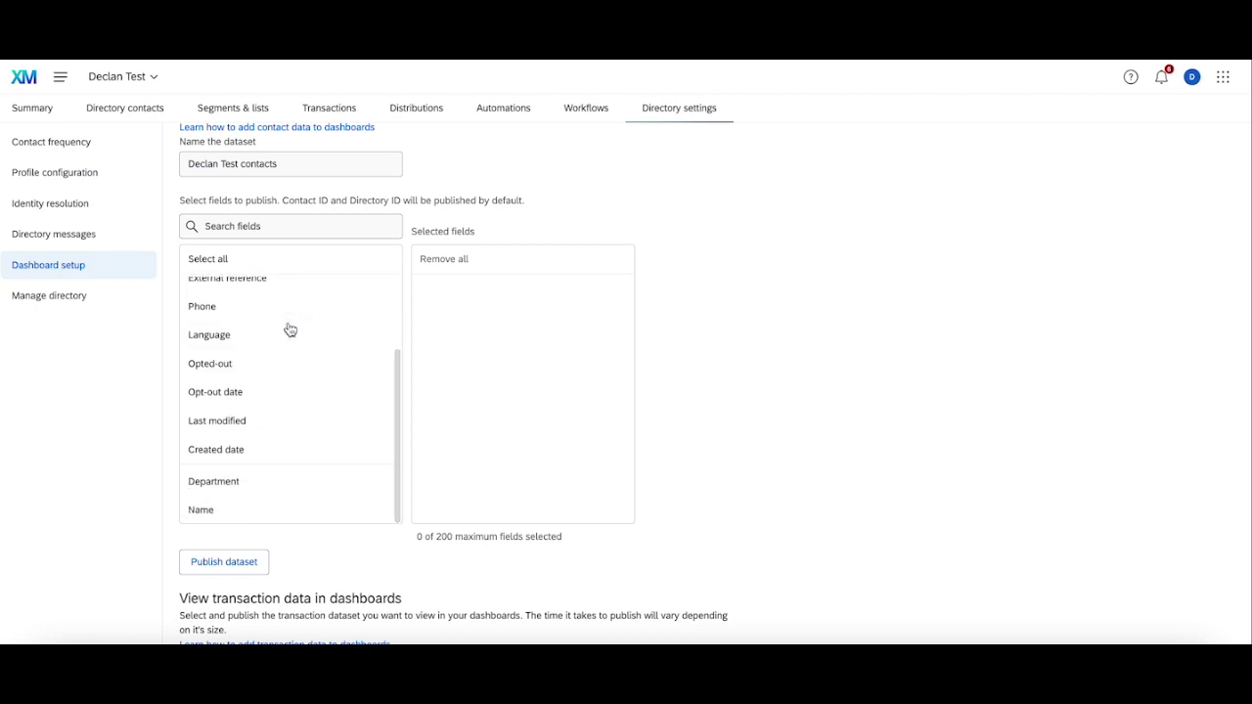
pyautogui.scroll(-3, 339, 530)
pyautogui.scroll(-4, 342, 530)
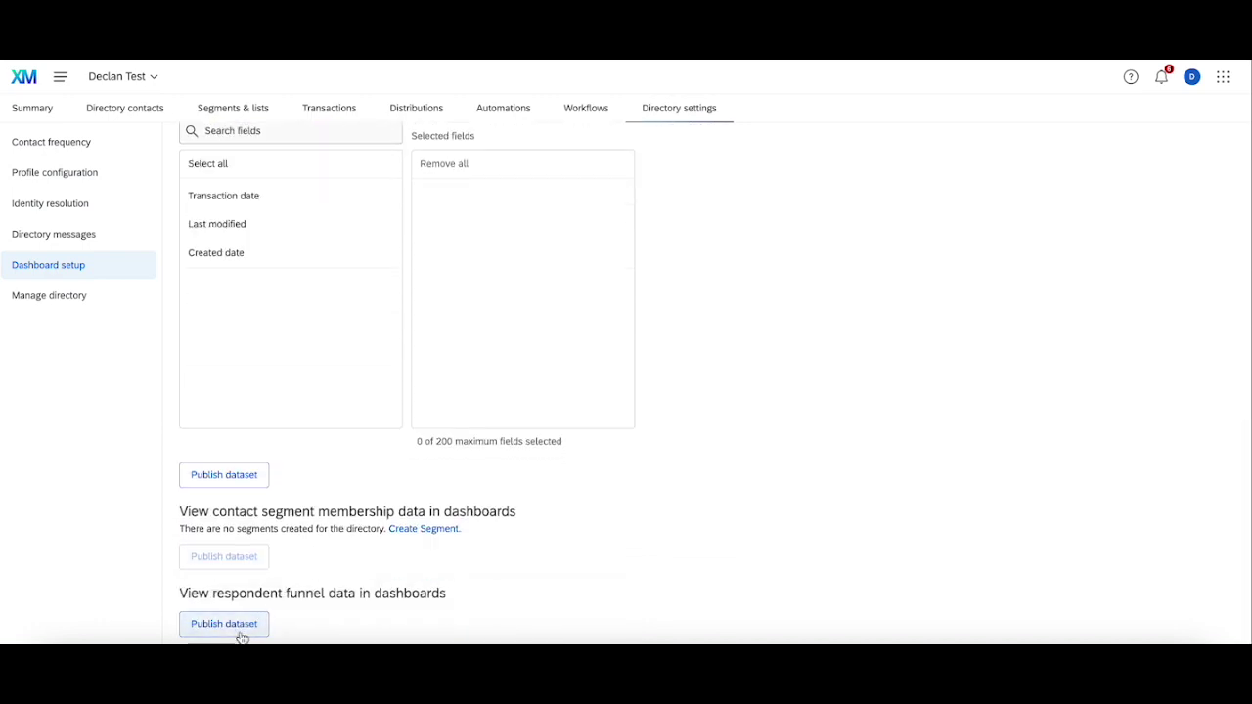
pyautogui.scroll(7, 257, 611)
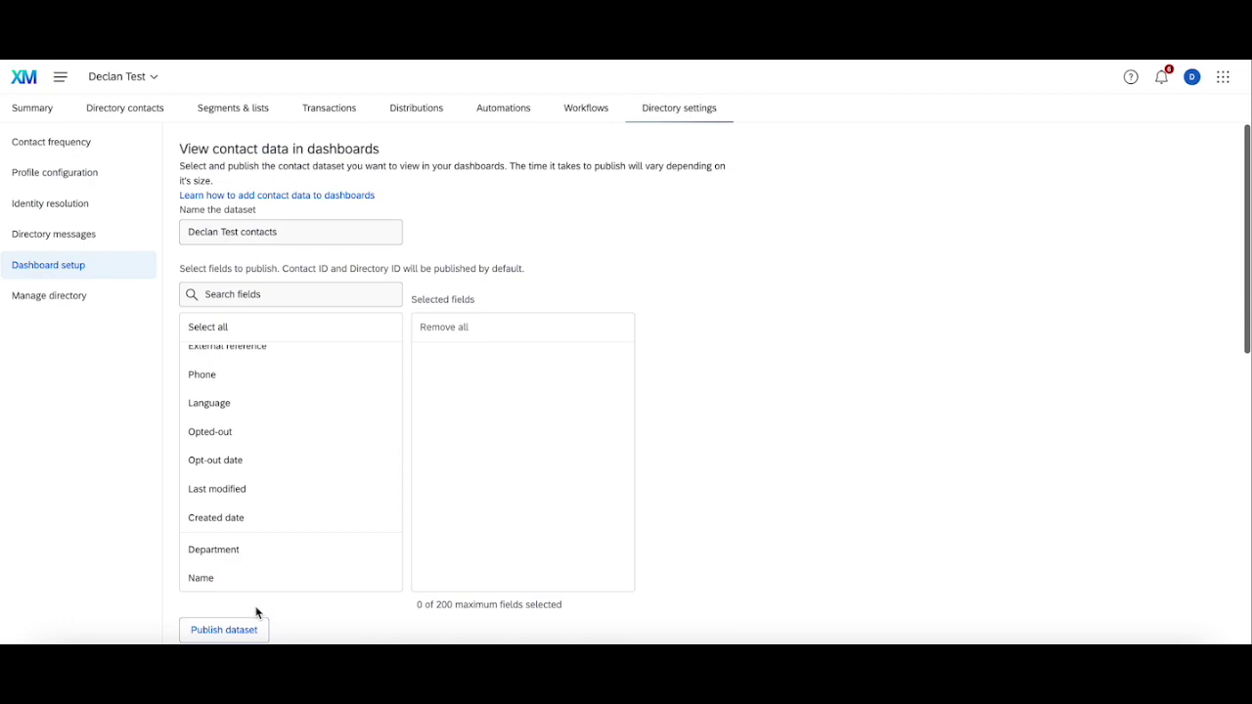
pyautogui.scroll(2, 282, 498)
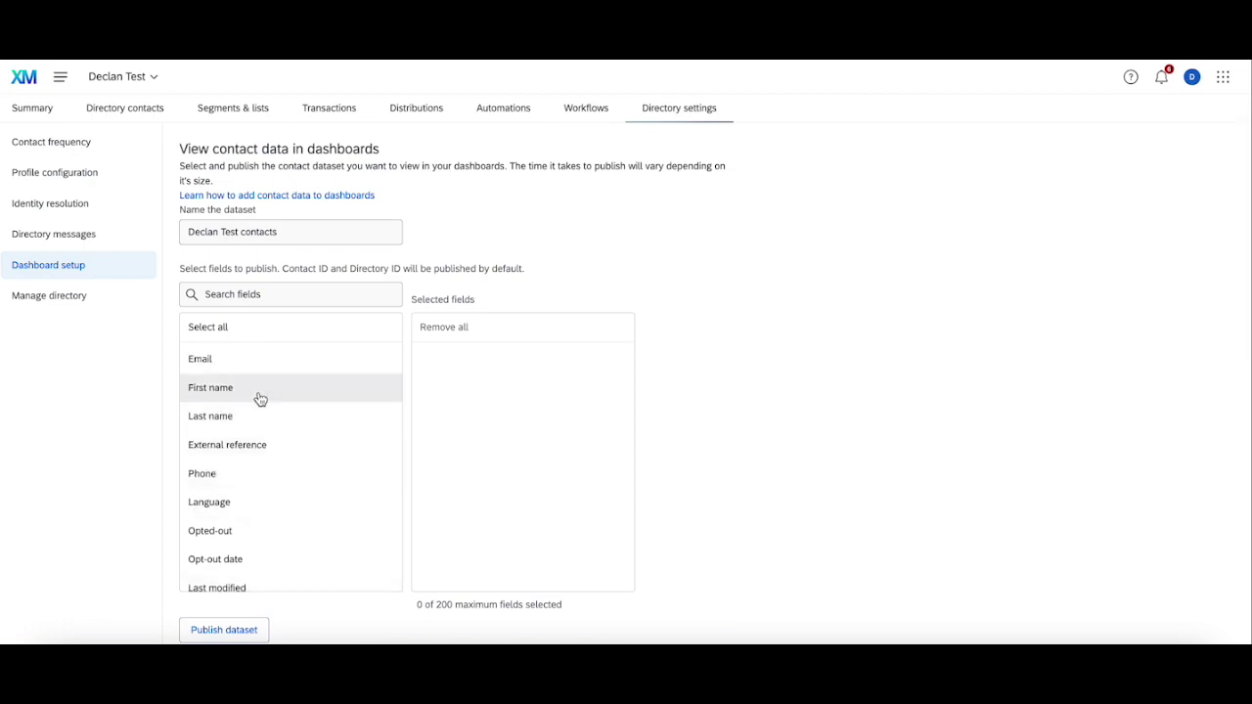
# - Add the Phone, Email, Department and Name fields to the contact dataset's selected fields
pyautogui.click(245, 481)
pyautogui.click(268, 362)
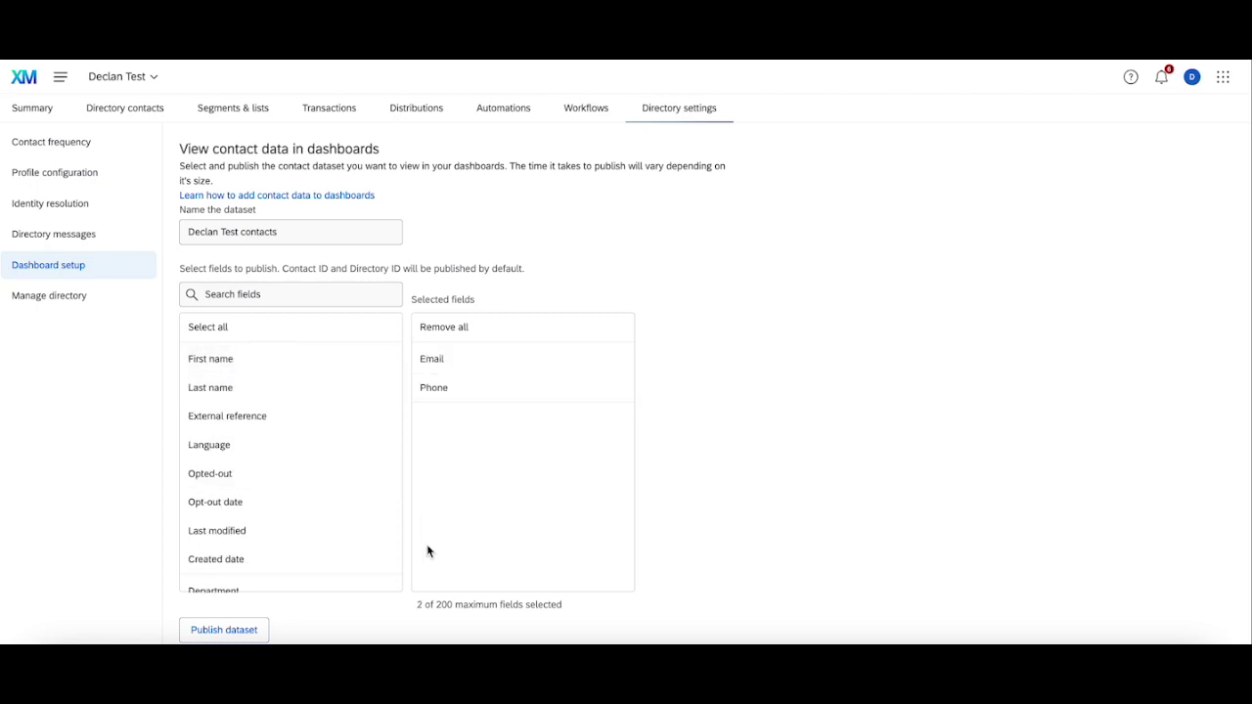
pyautogui.scroll(-1, 427, 551)
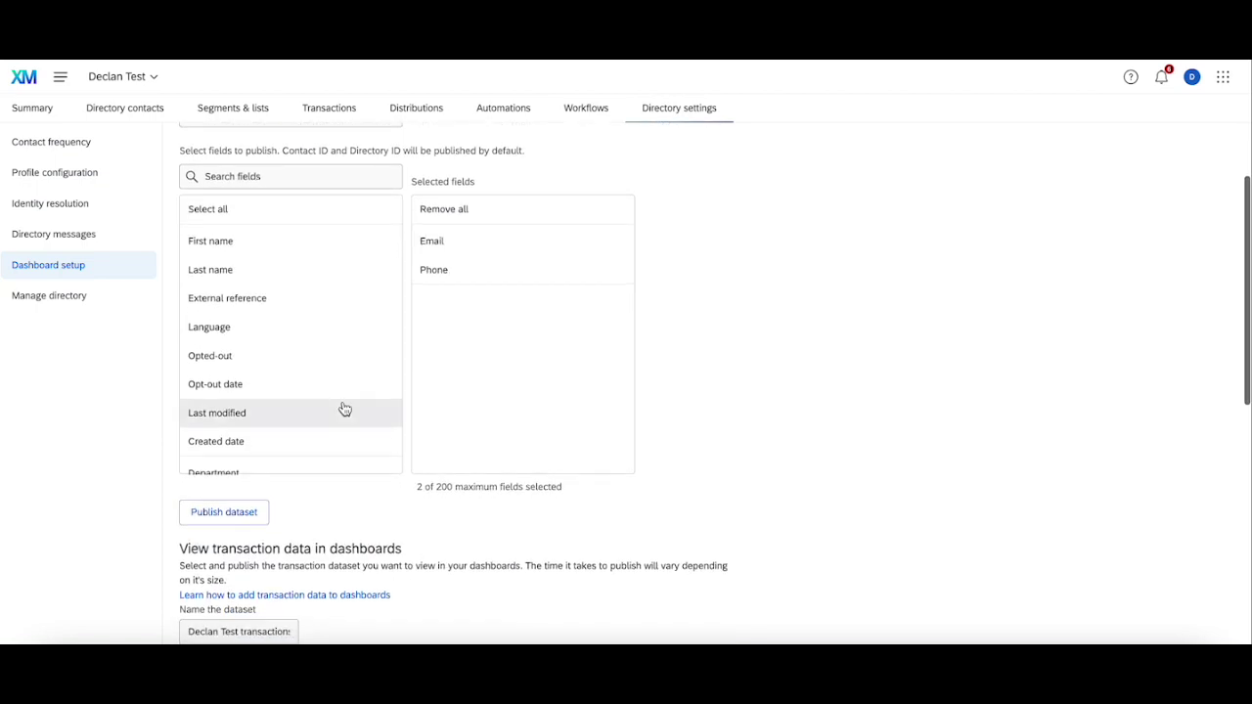
pyautogui.scroll(-1, 345, 409)
pyautogui.click(296, 432)
pyautogui.click(294, 457)
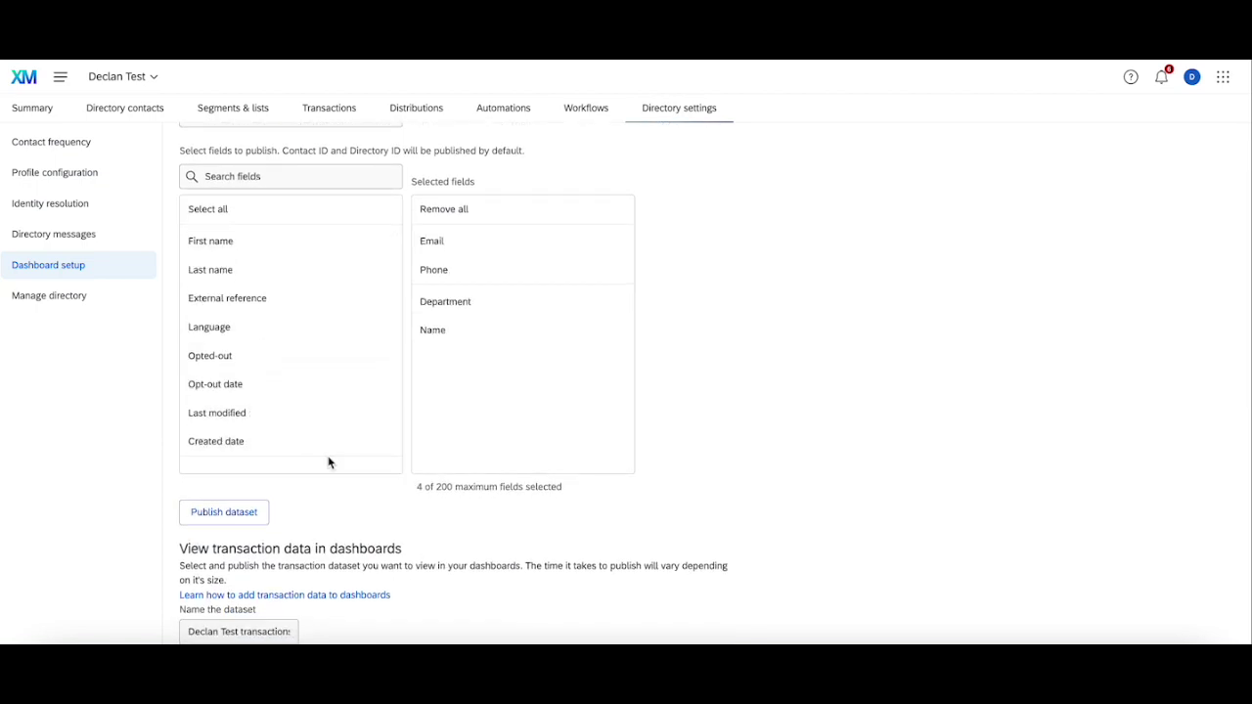
# - Publish the contact dataset with its selected fields for use in dashboards
pyautogui.scroll(1, 355, 339)
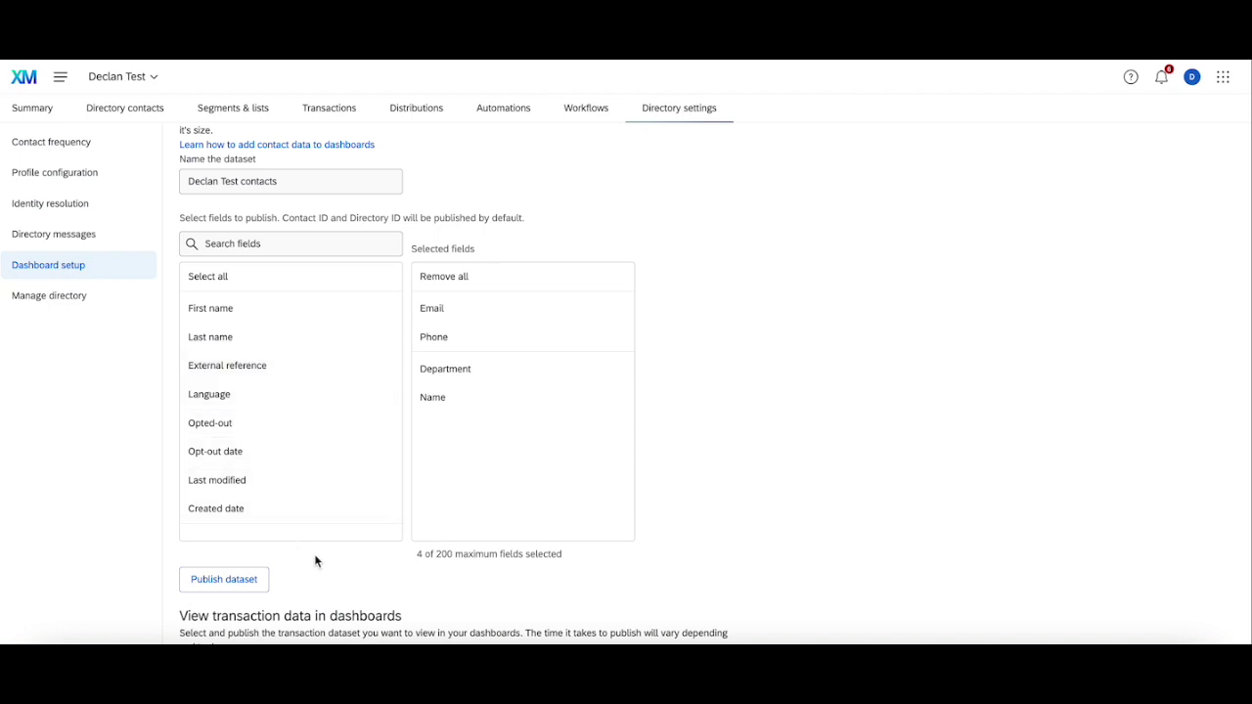
pyautogui.scroll(-3, 348, 595)
pyautogui.scroll(3, 348, 595)
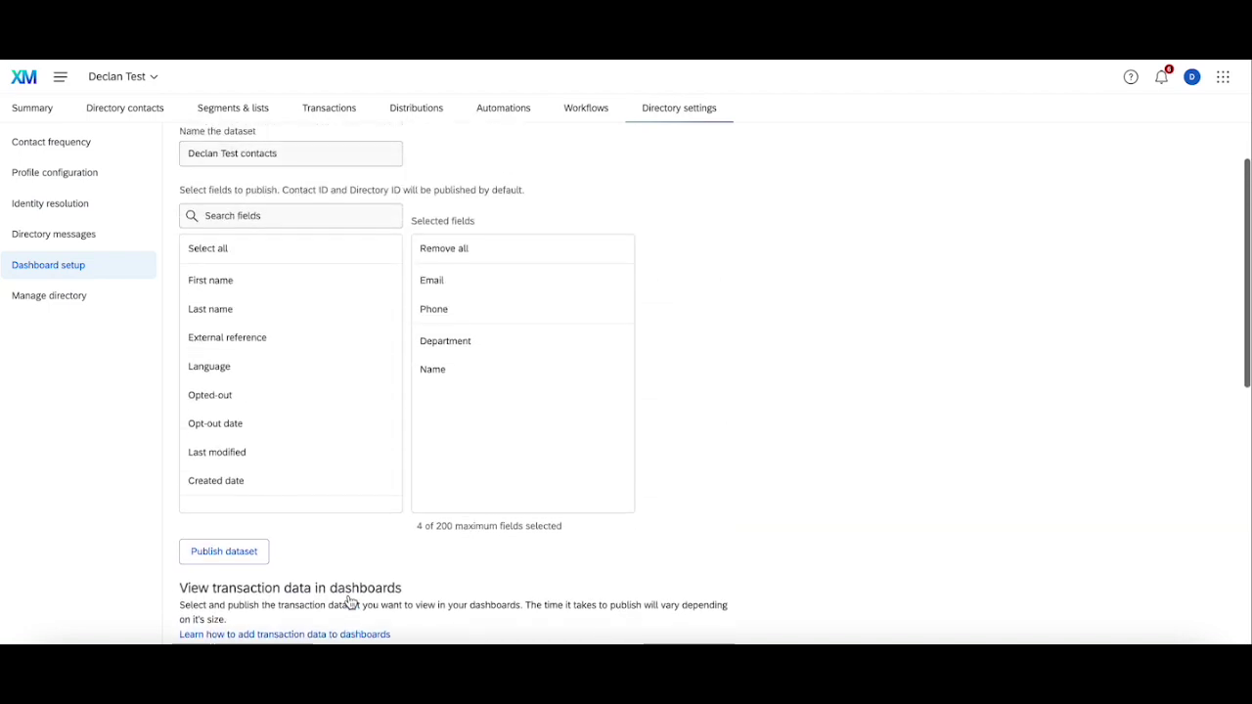
pyautogui.click(246, 551)
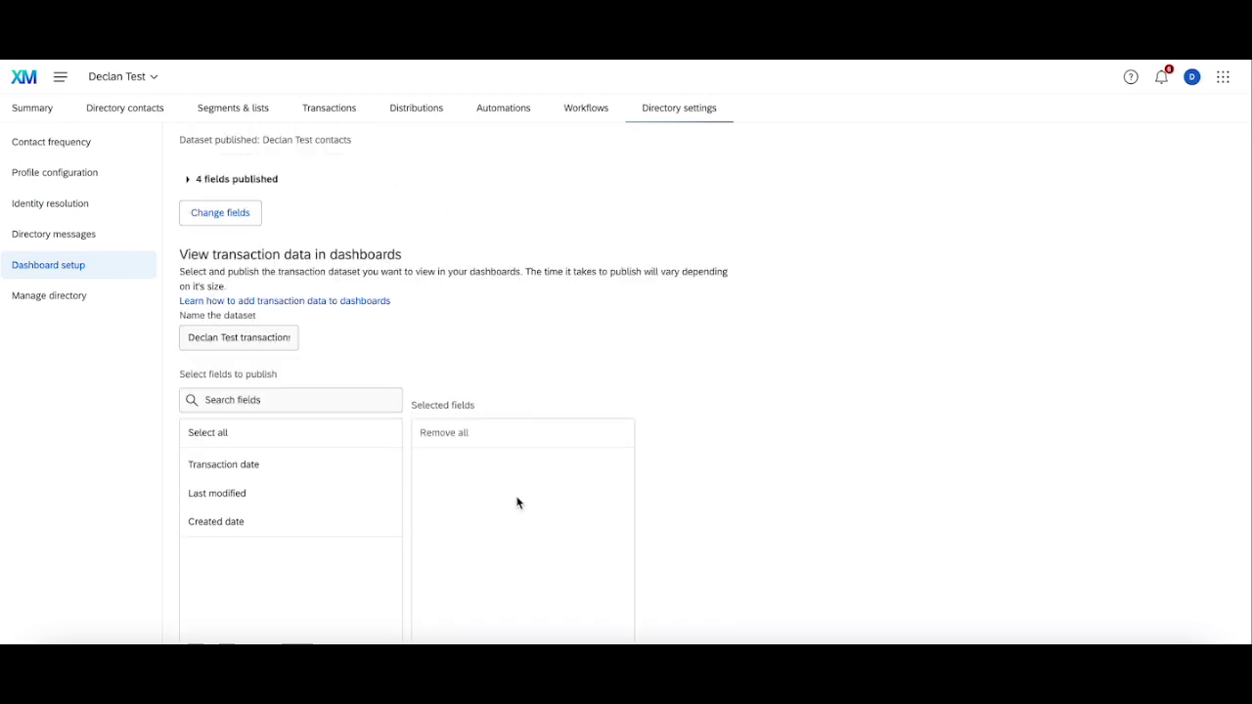
# - Publish the respondent funnel dataset and set its first additional field to the embedded data field Name
pyautogui.scroll(-3, 386, 452)
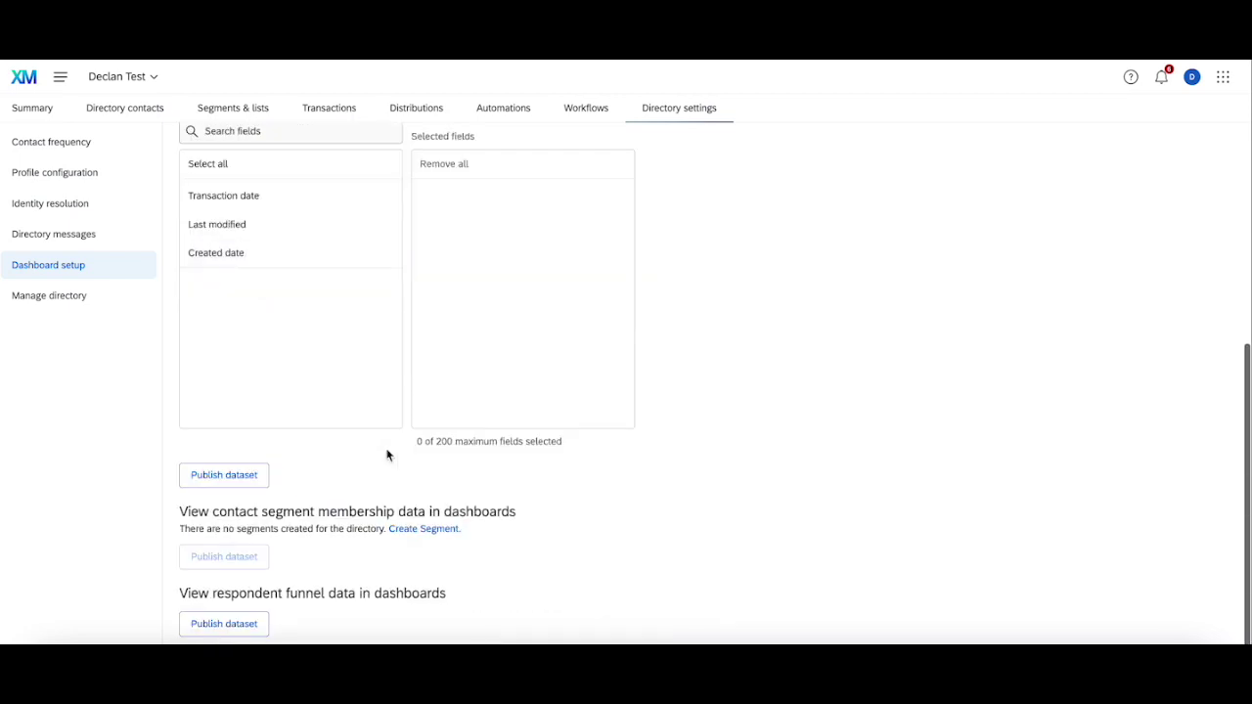
pyautogui.click(234, 629)
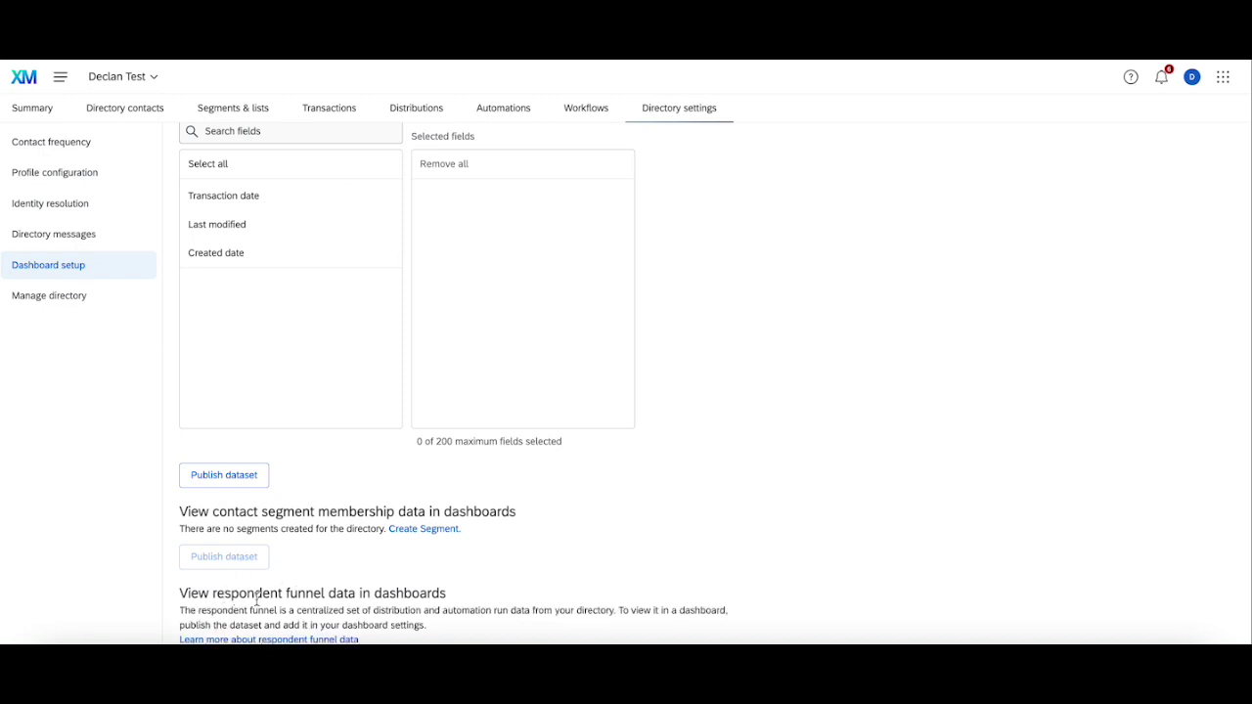
pyautogui.scroll(-2, 329, 593)
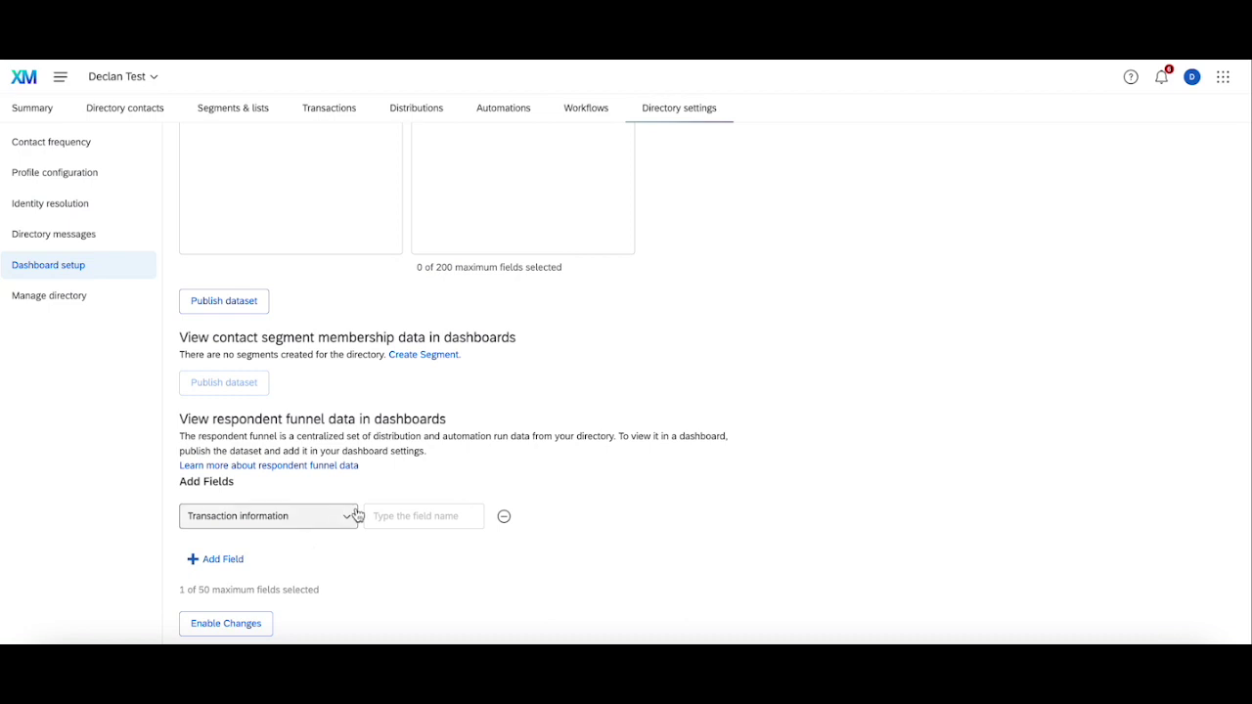
pyautogui.click(306, 521)
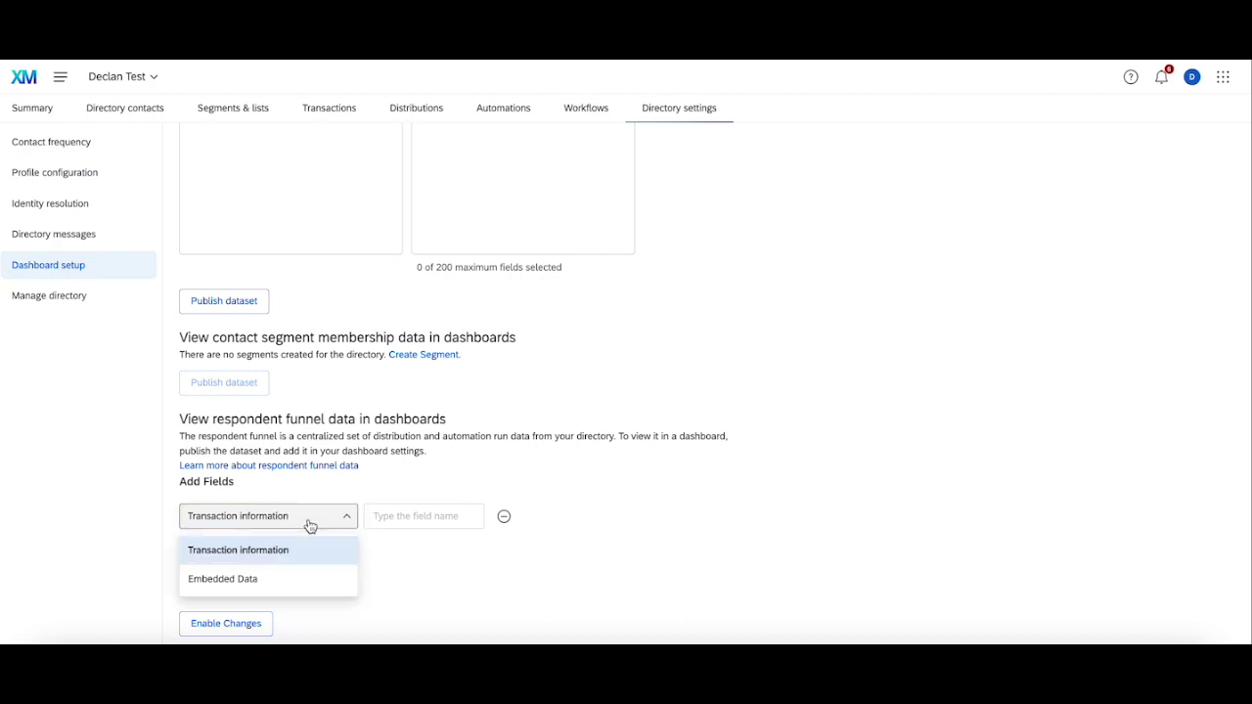
pyautogui.click(302, 576)
pyautogui.click(392, 526)
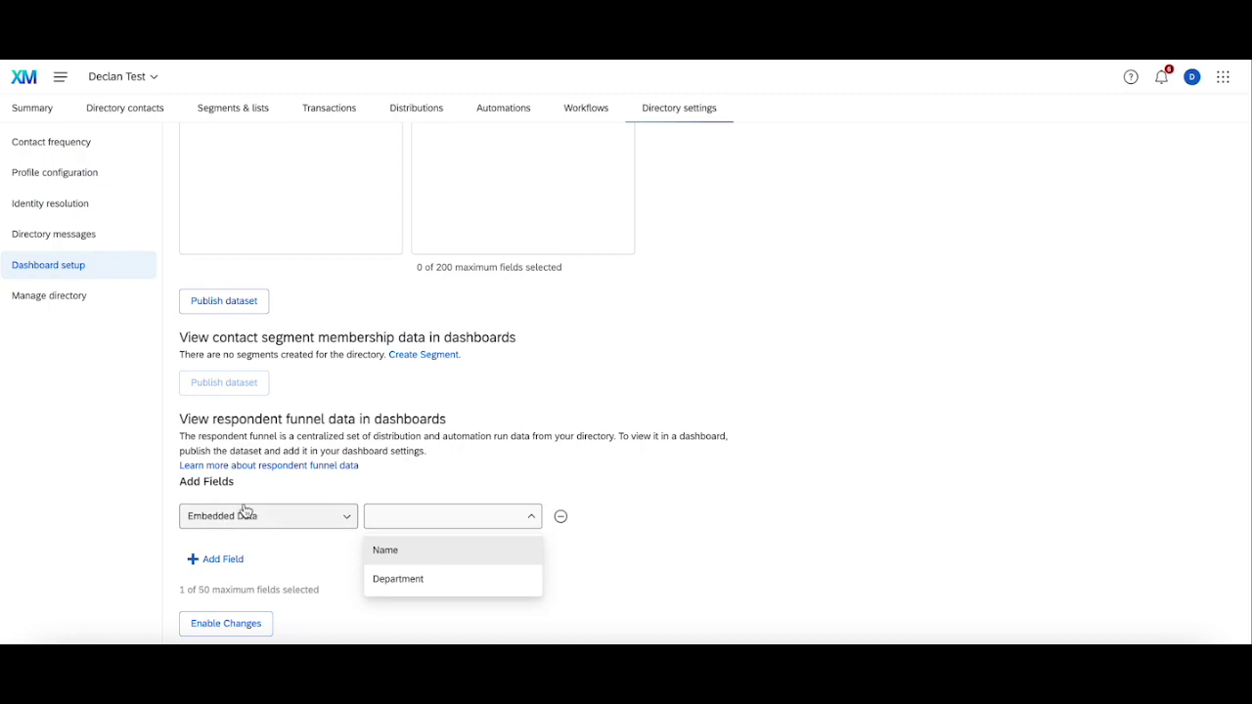
pyautogui.click(420, 550)
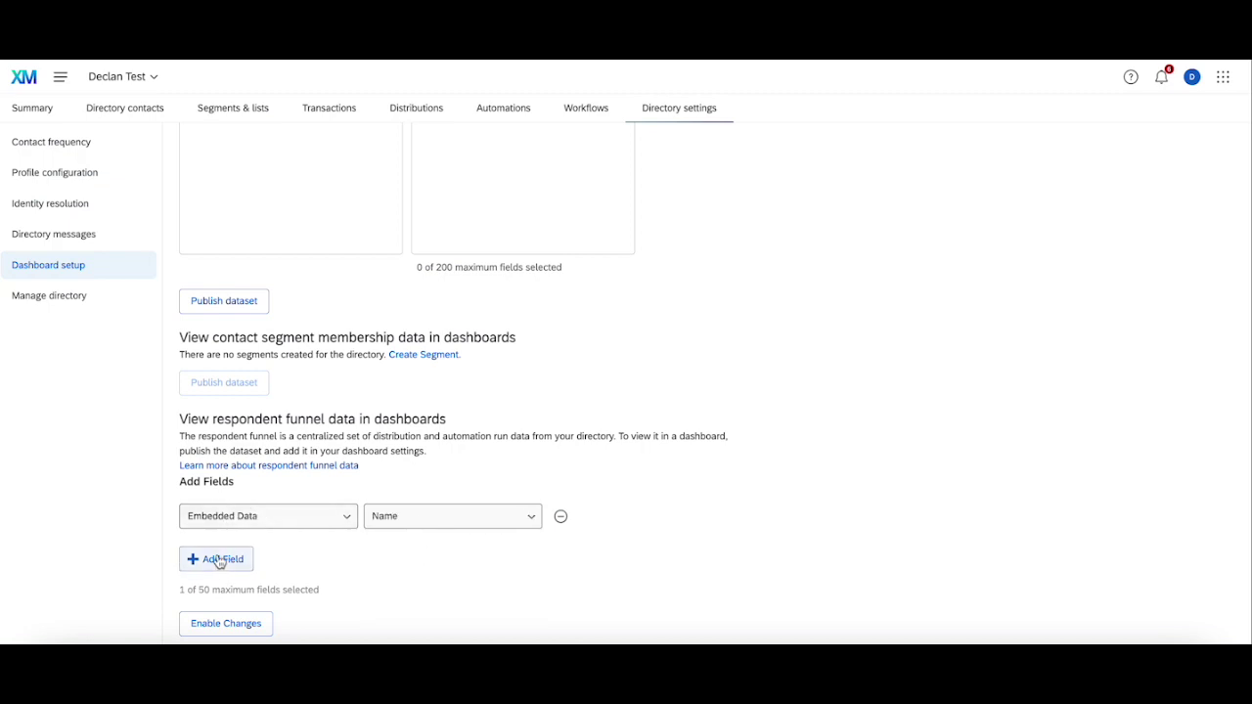
# - Add a second field to the respondent funnel data, using the embedded data field Department
pyautogui.click(224, 561)
pyautogui.click(240, 550)
pyautogui.click(265, 602)
pyautogui.click(438, 554)
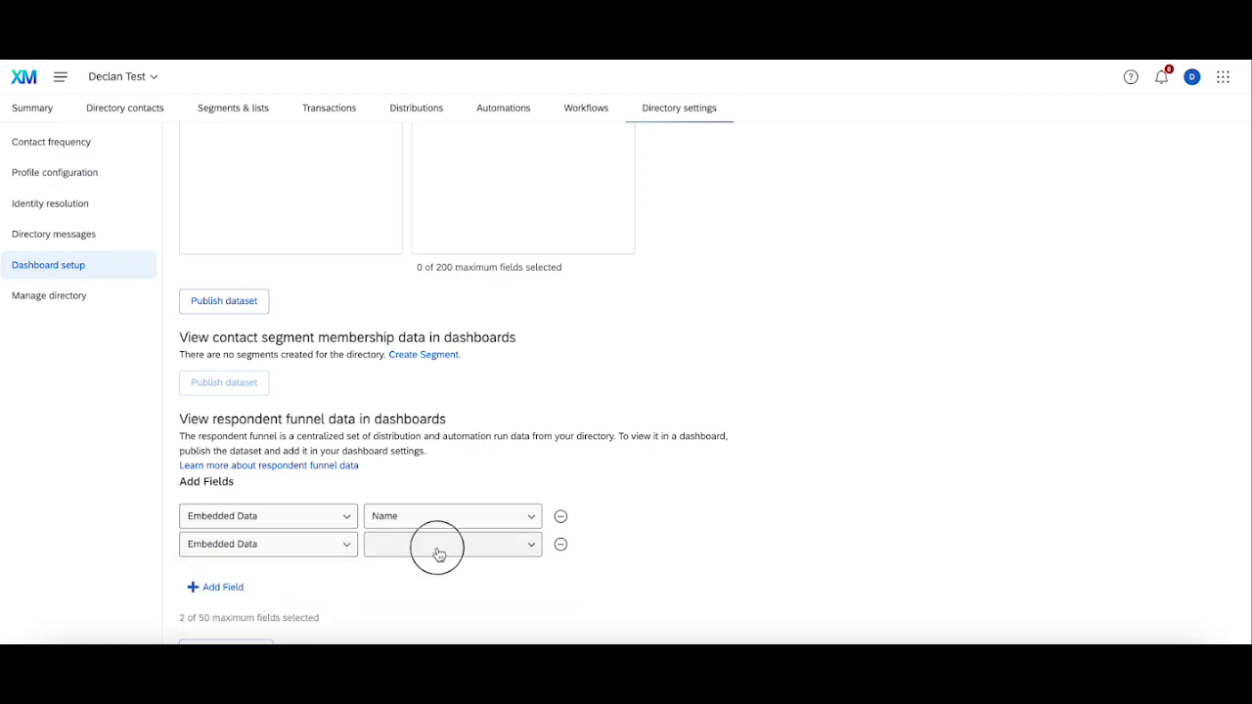
pyautogui.click(441, 604)
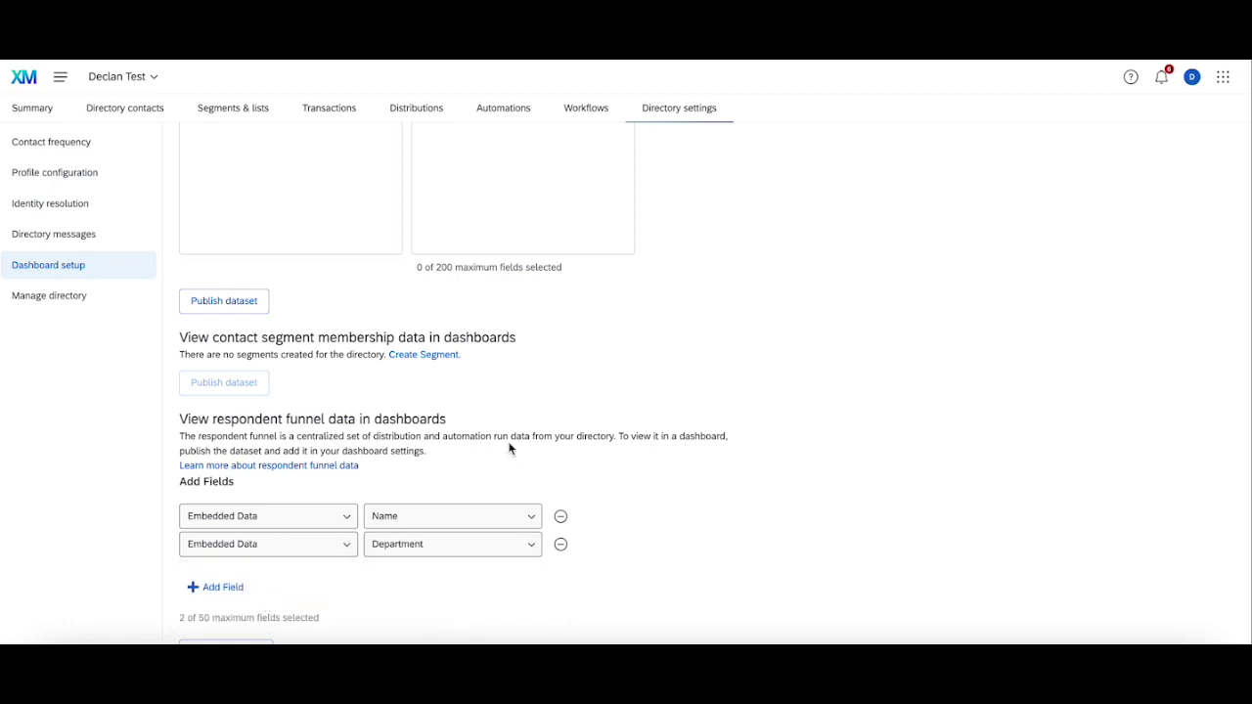
pyautogui.click(319, 525)
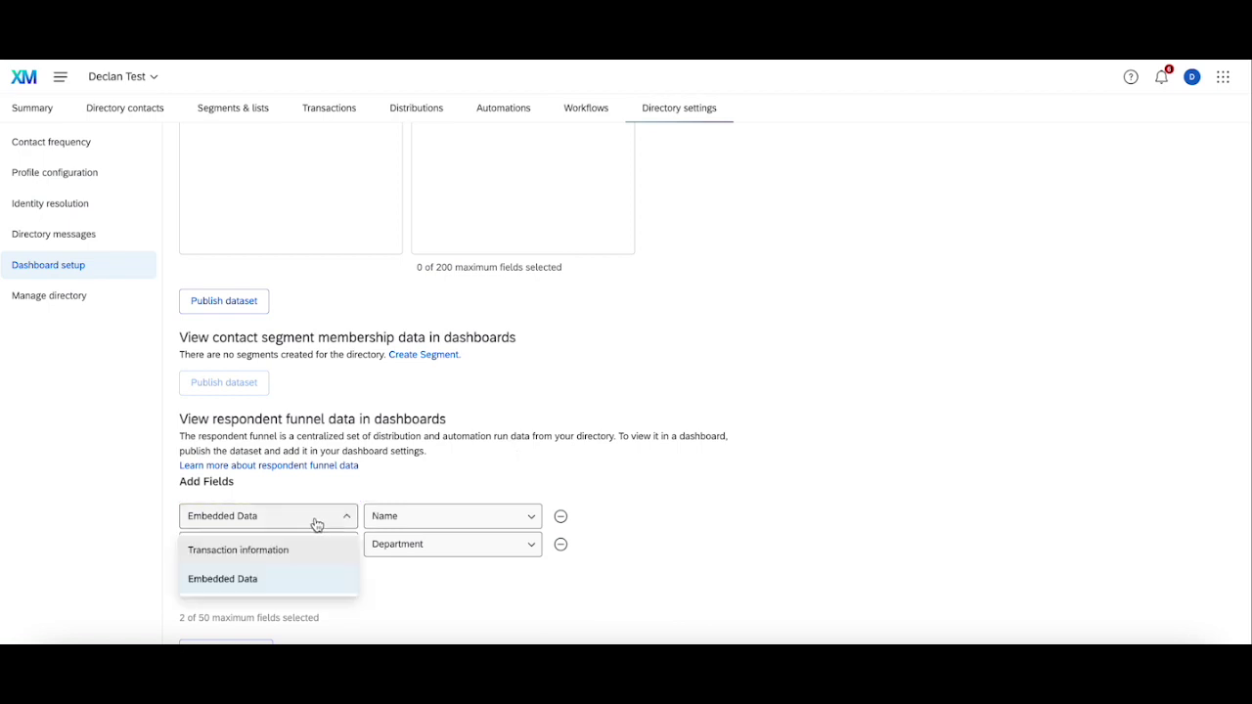
pyautogui.click(283, 583)
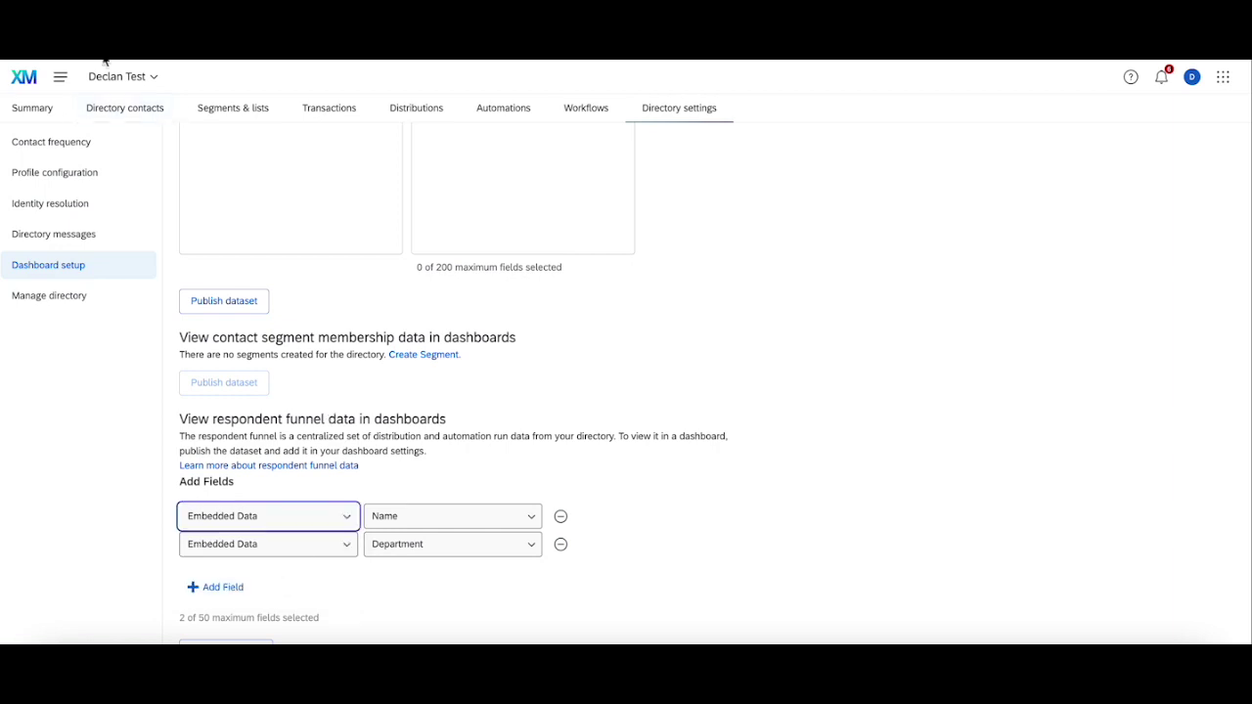
# - Reopen the contacts directory from the directories overview and show its mailing lists
pyautogui.click(61, 88)
pyautogui.click(159, 276)
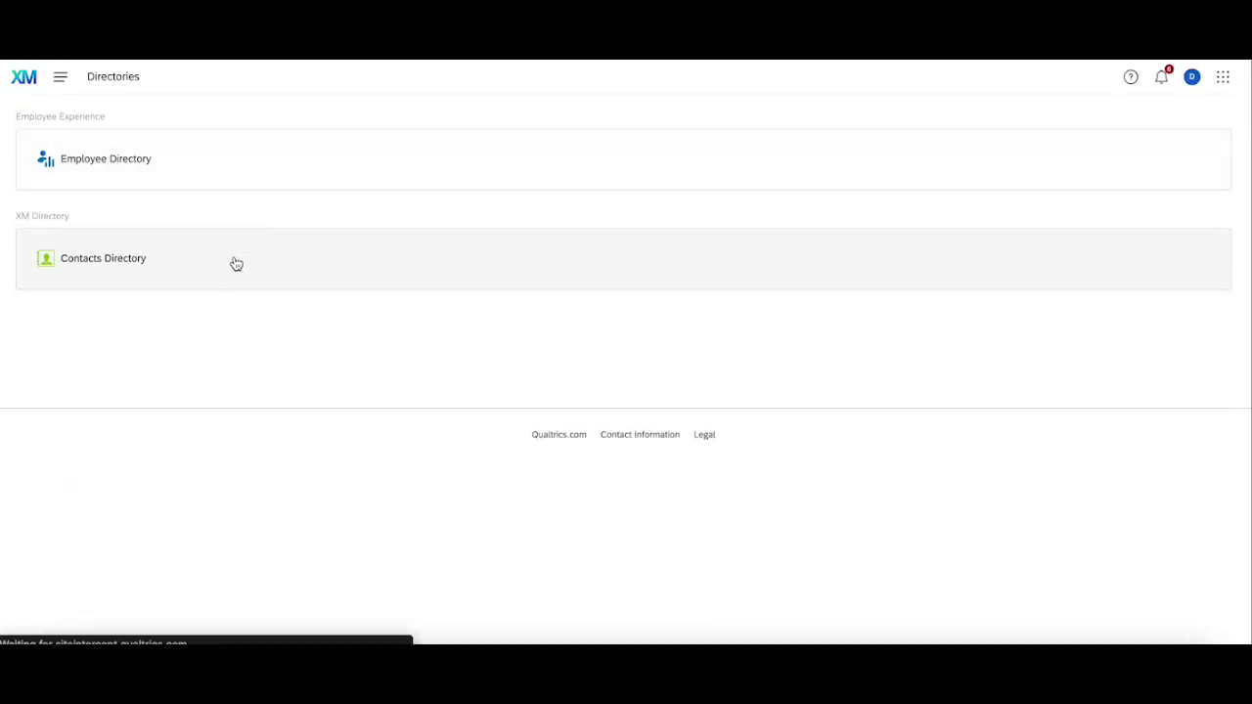
pyautogui.click(236, 264)
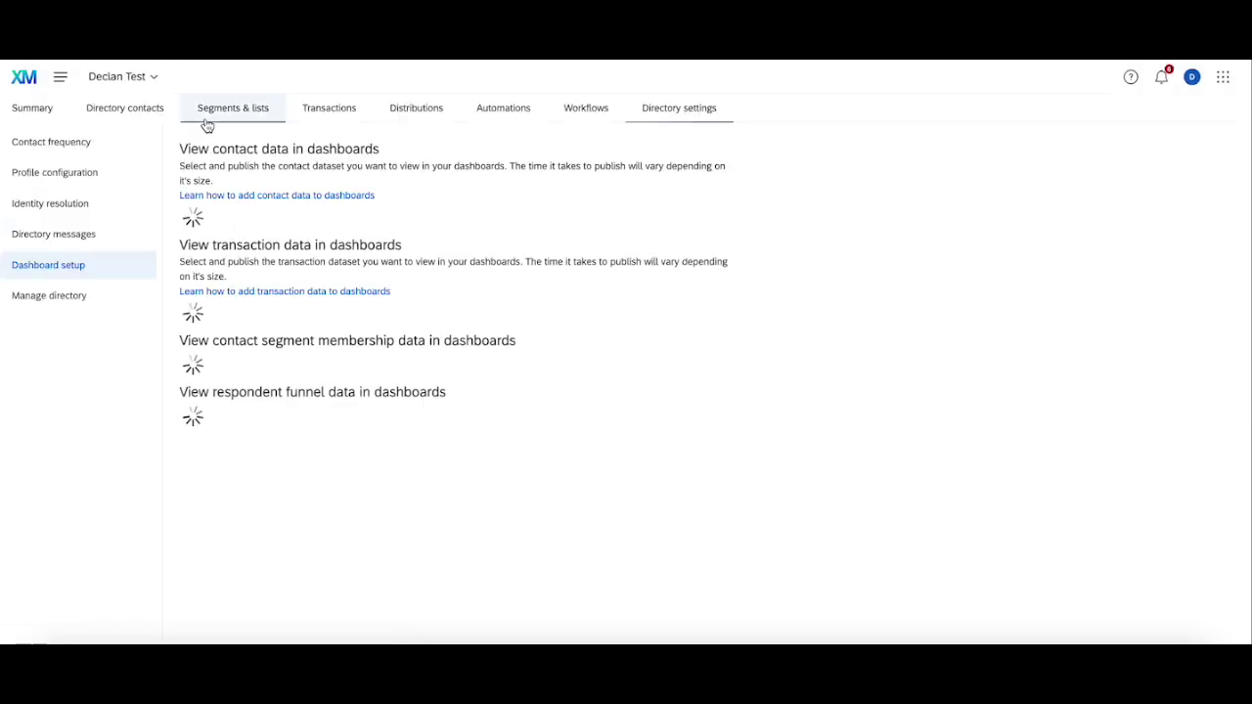
pyautogui.click(233, 109)
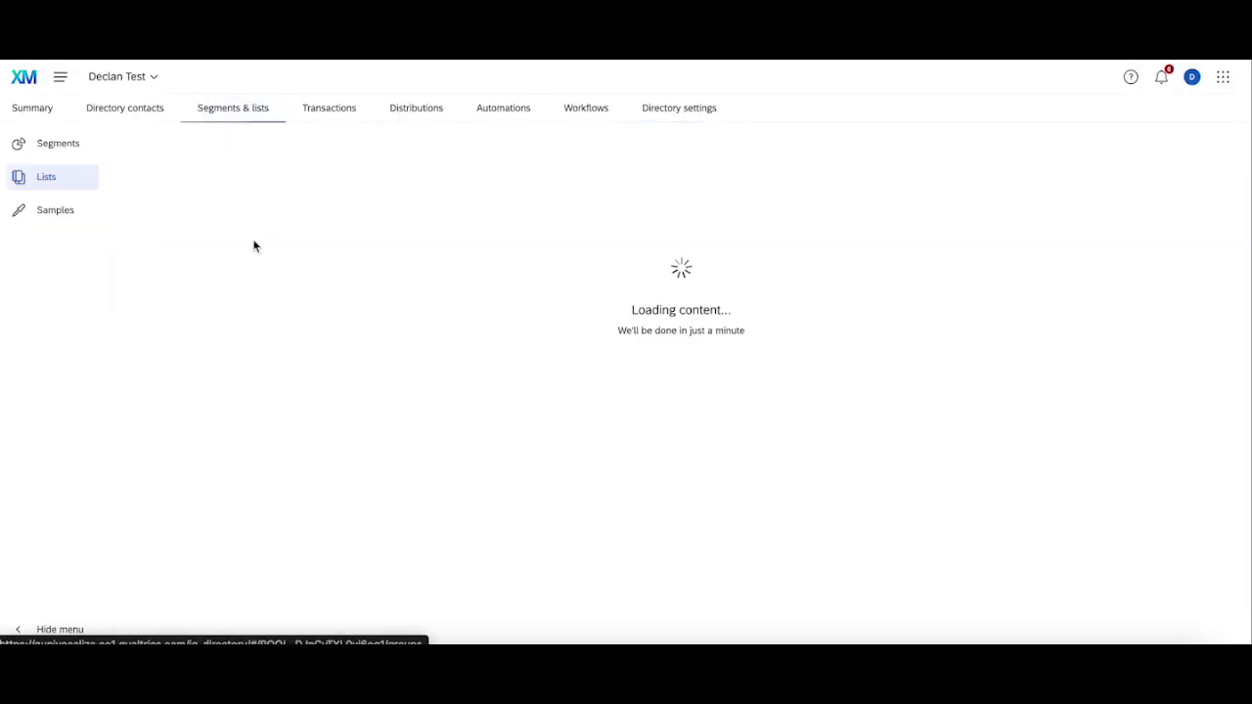
# - Open the test mailing list and examine the first contact's summary attributes and embedded data
pyautogui.click(374, 292)
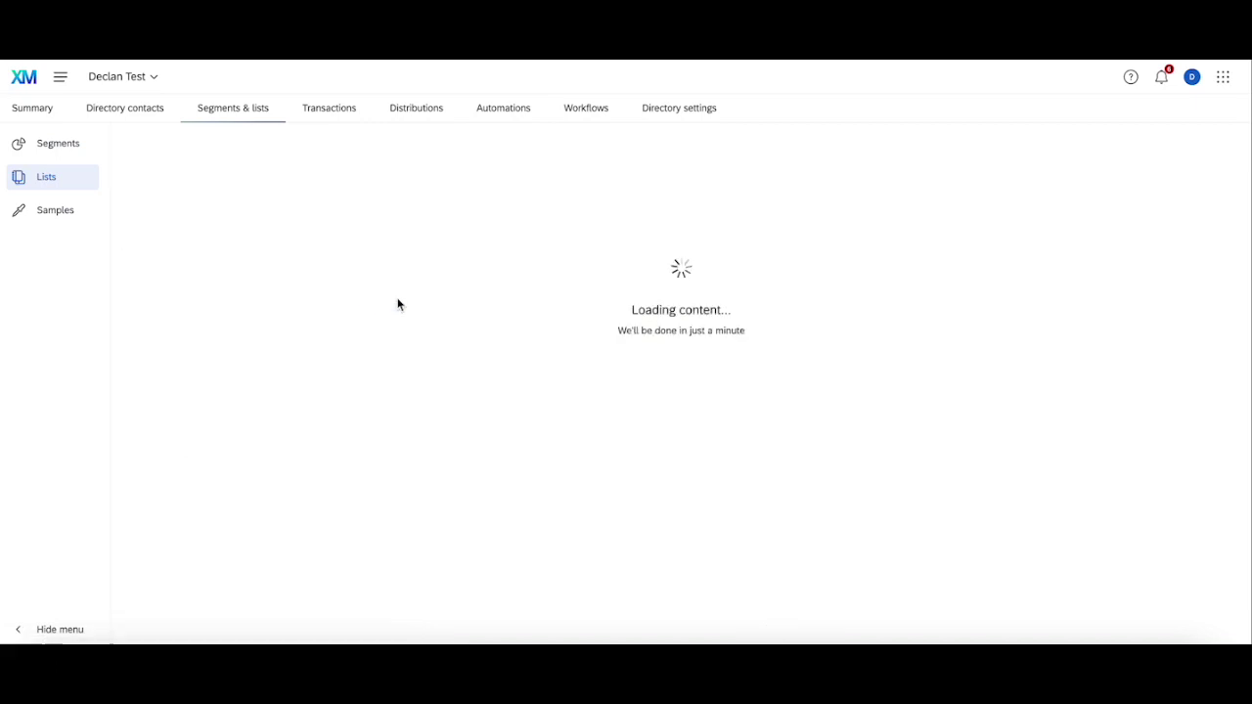
pyautogui.click(430, 213)
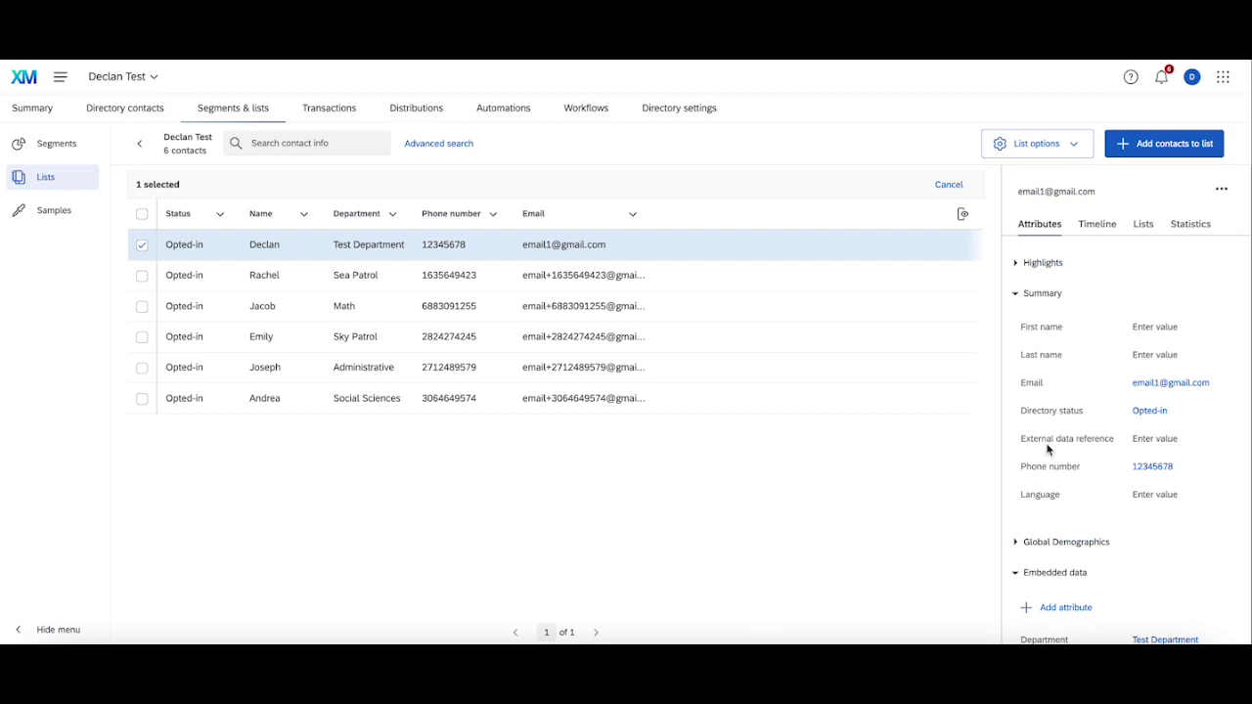
pyautogui.scroll(-1, 1072, 570)
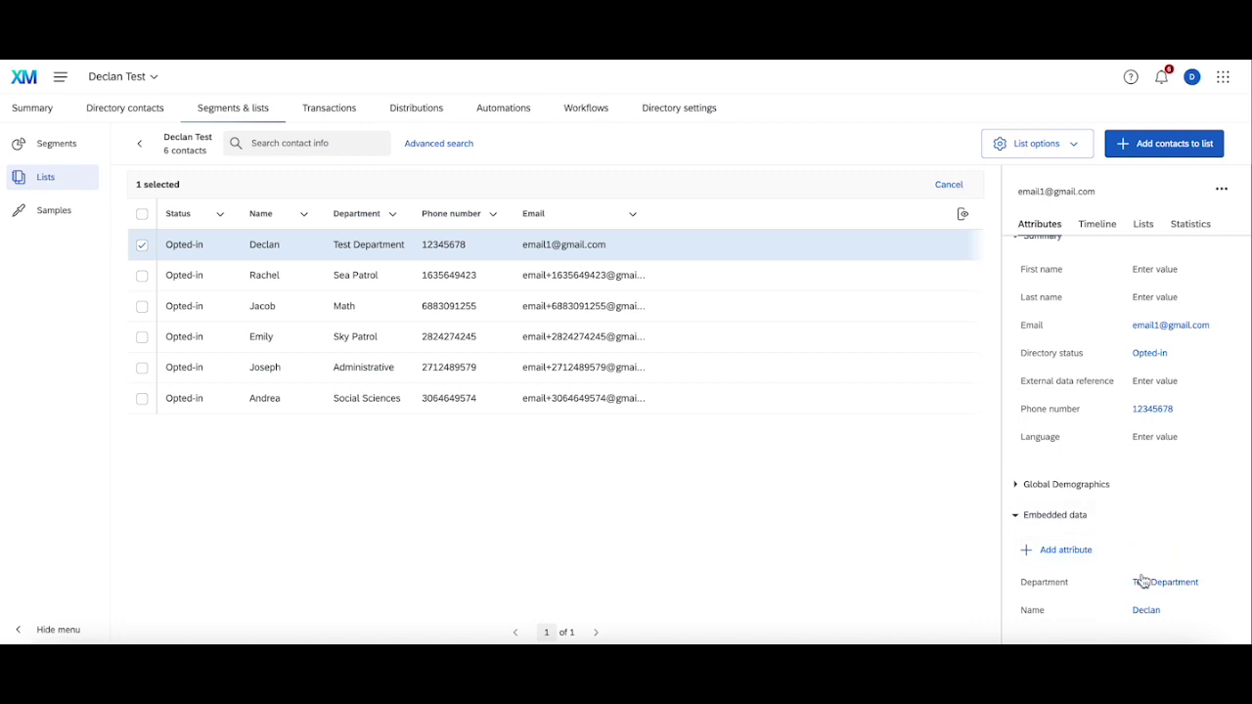
# - In the directory's dashboard setup, set the first respondent funnel field to the embedded data field Department
pyautogui.click(664, 114)
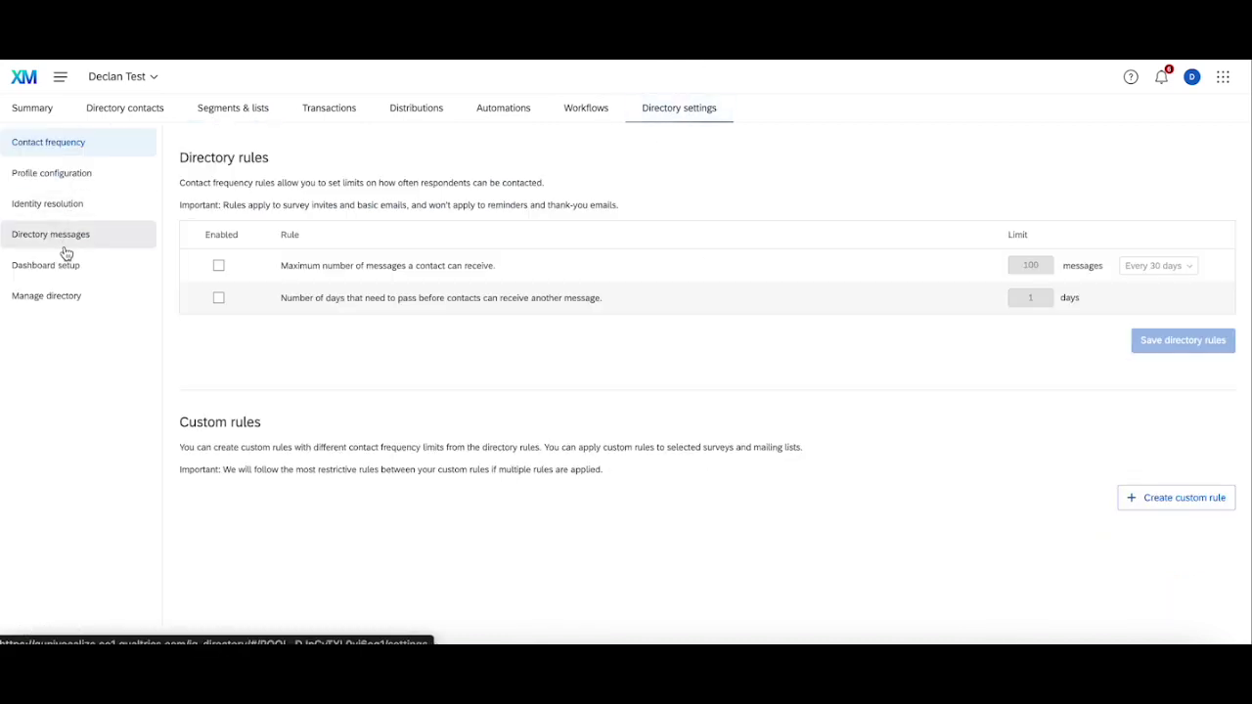
pyautogui.click(115, 265)
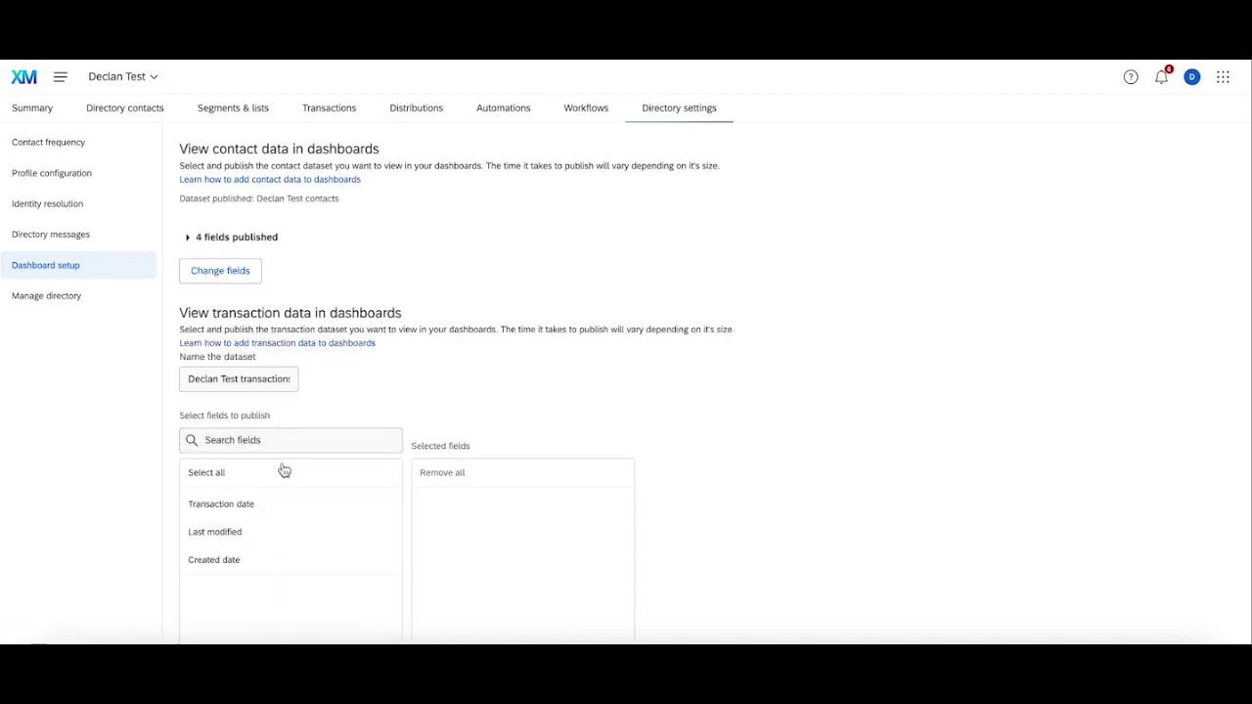
pyautogui.scroll(-5, 282, 401)
pyautogui.click(261, 523)
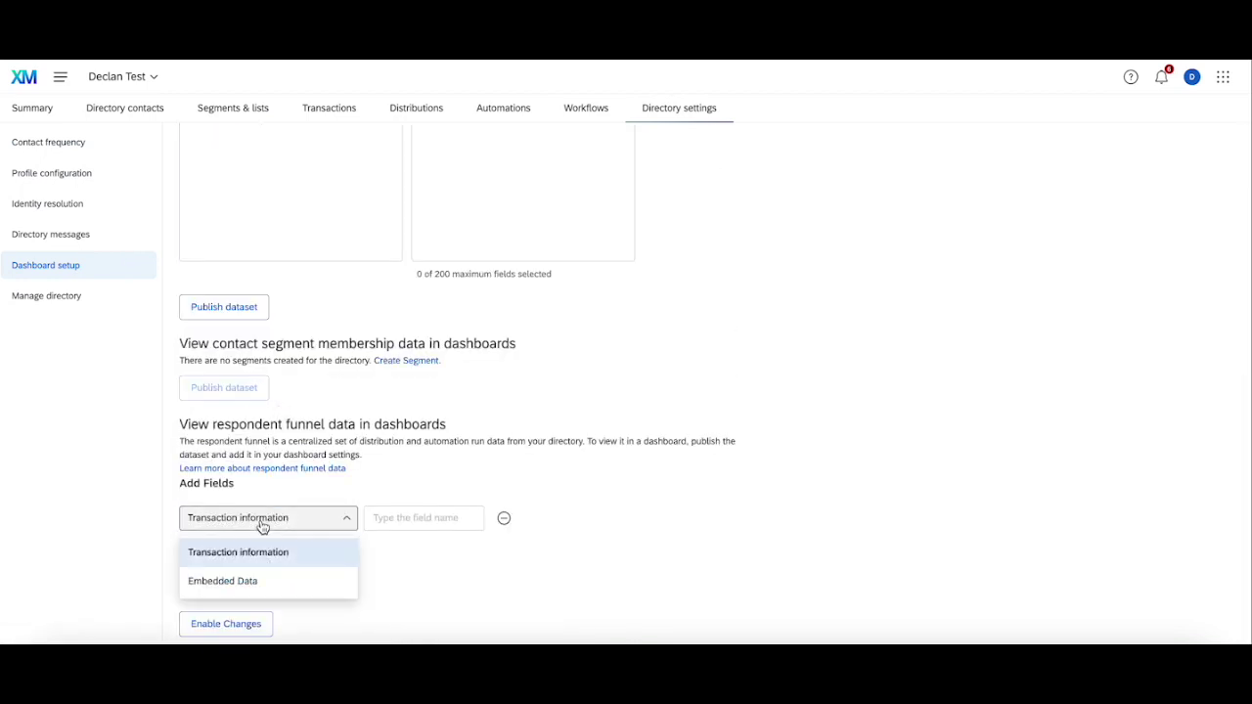
pyautogui.click(257, 579)
pyautogui.click(413, 527)
pyautogui.click(402, 578)
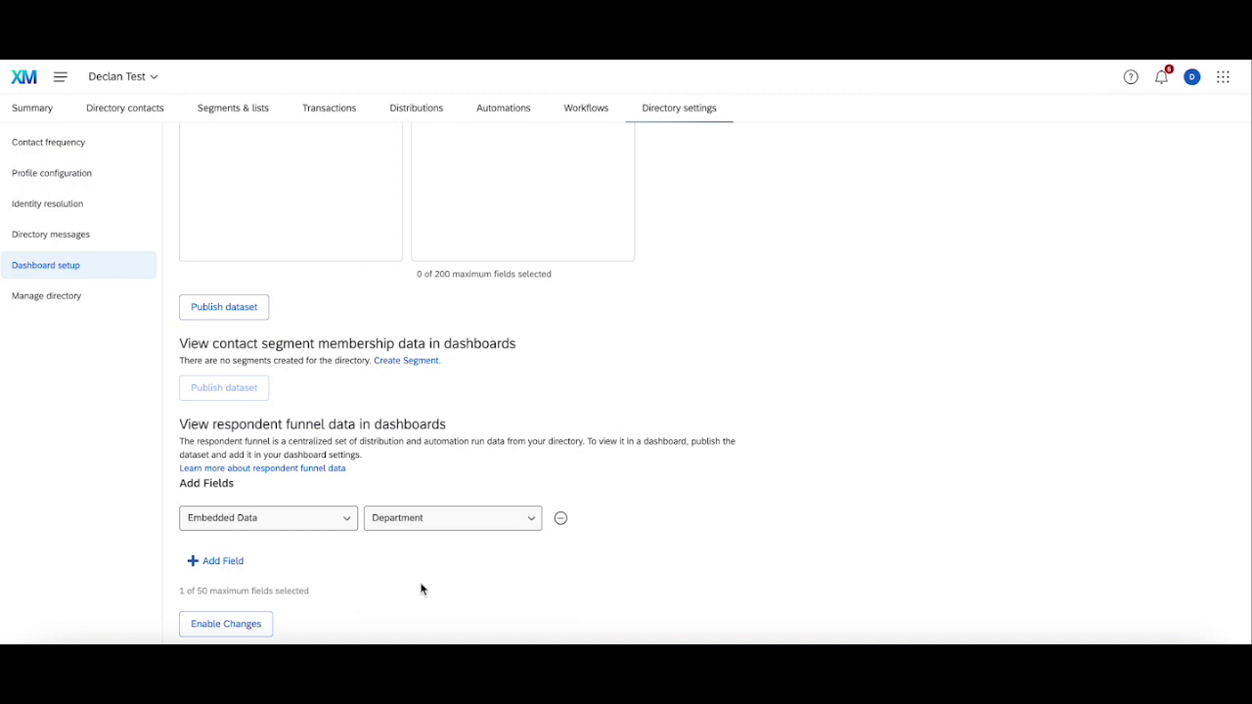
# - Add a second respondent funnel field that uses the embedded data field Name
pyautogui.click(208, 563)
pyautogui.click(267, 554)
pyautogui.click(265, 604)
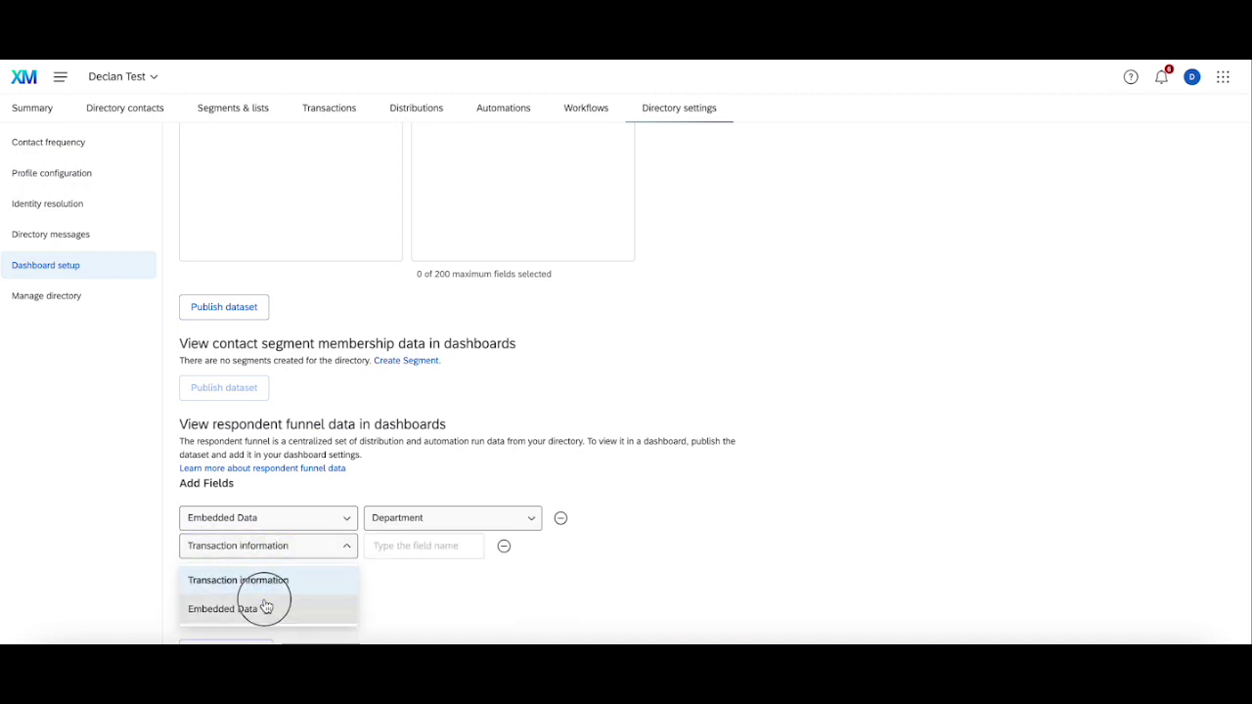
pyautogui.click(442, 553)
pyautogui.click(436, 581)
pyautogui.scroll(-1, 421, 590)
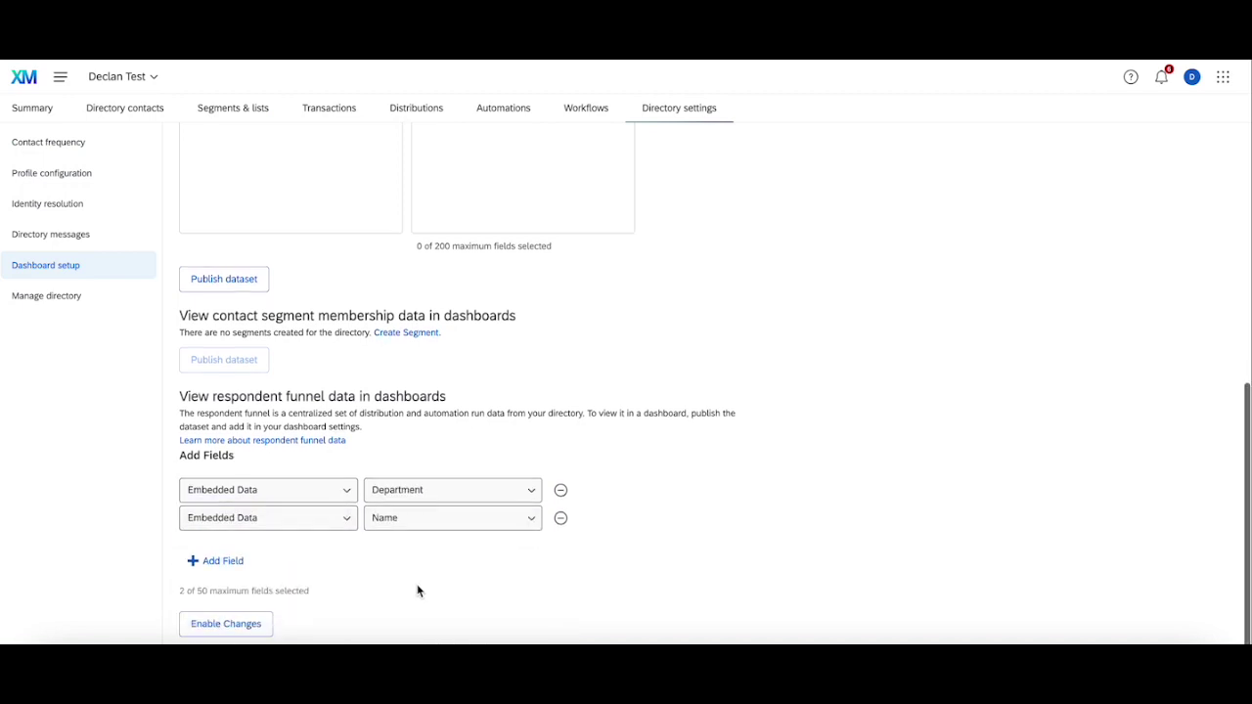
# - Enable the respondent funnel field changes and load historical data for the defined fields
pyautogui.click(235, 624)
pyautogui.scroll(-5, 454, 541)
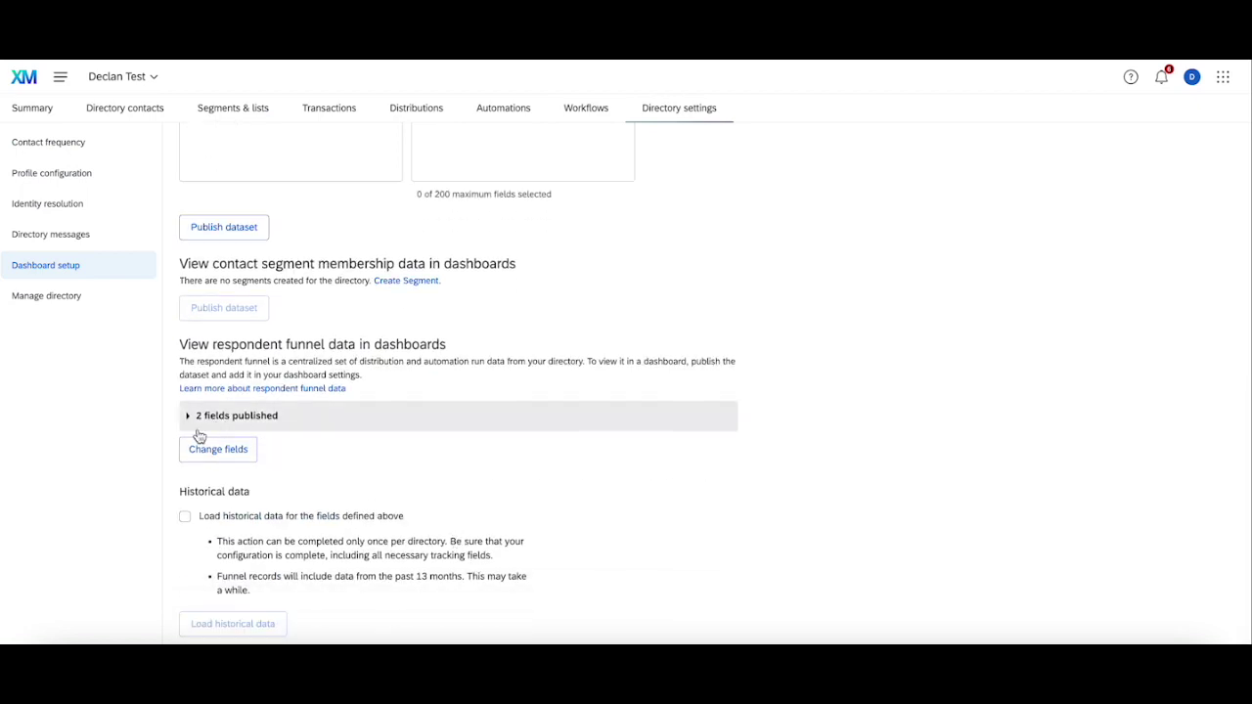
pyautogui.click(185, 517)
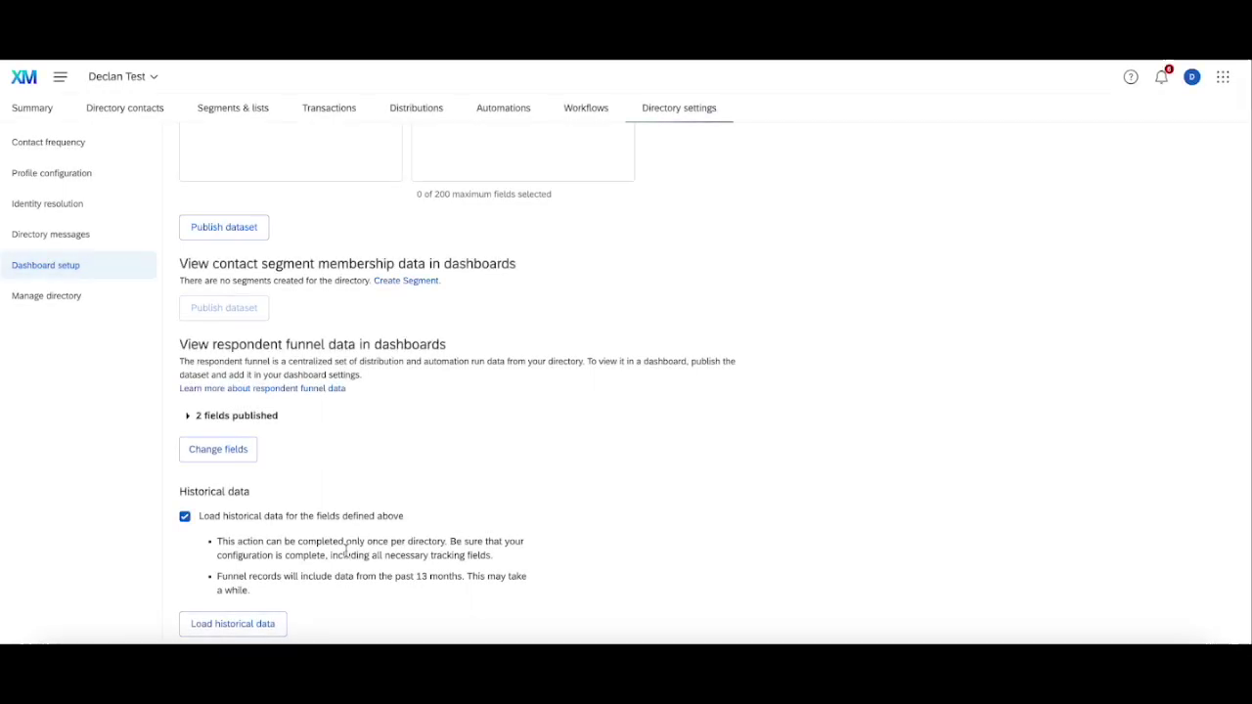
pyautogui.click(221, 623)
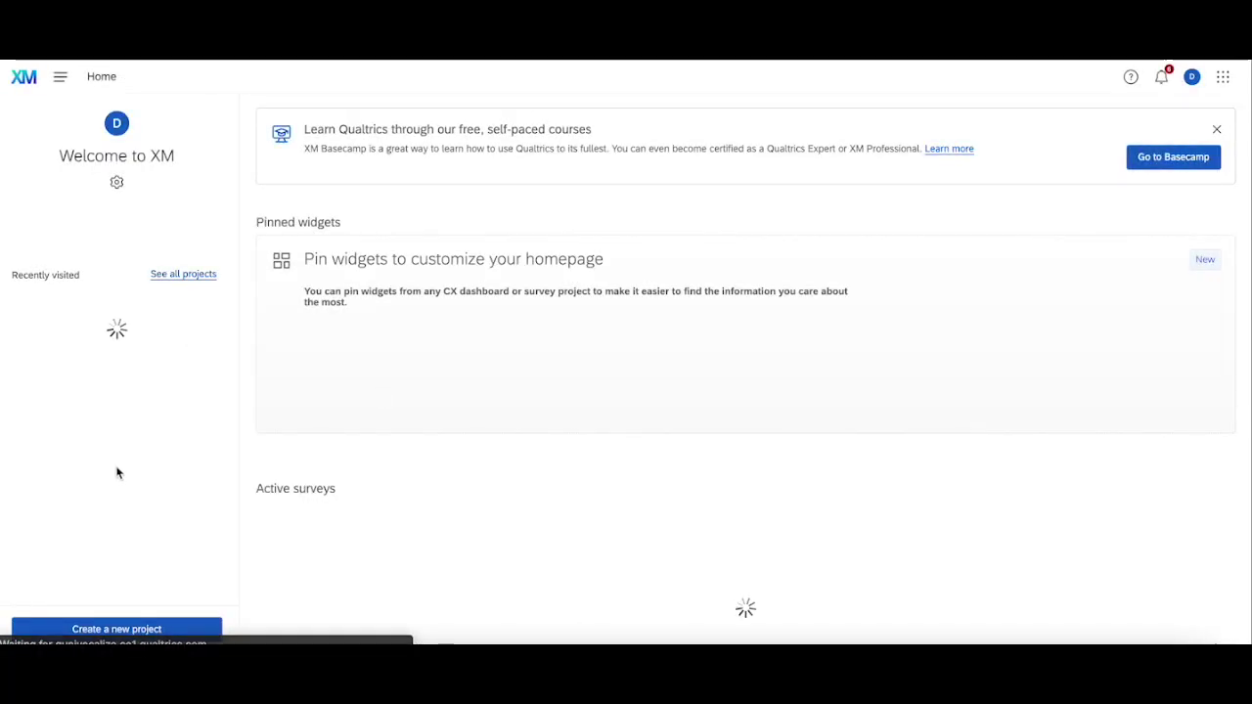
# - Create a new Dashboards project from scratch named Test
pyautogui.click(115, 630)
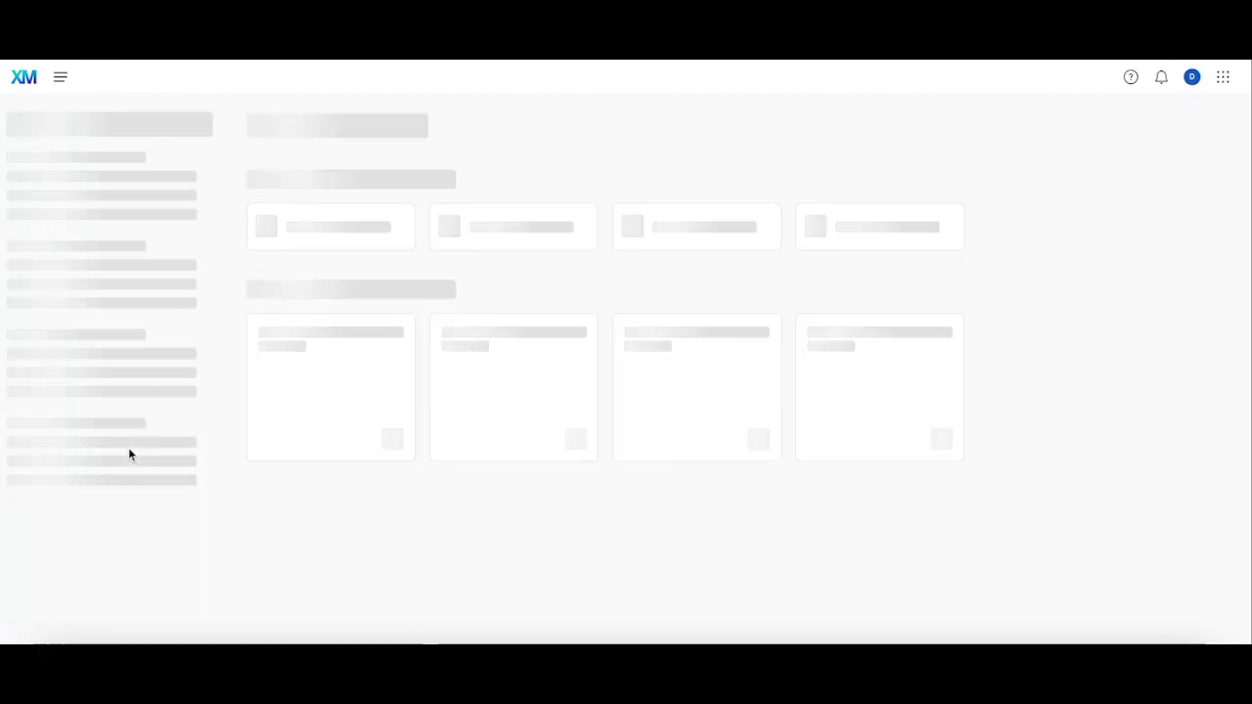
pyautogui.click(675, 295)
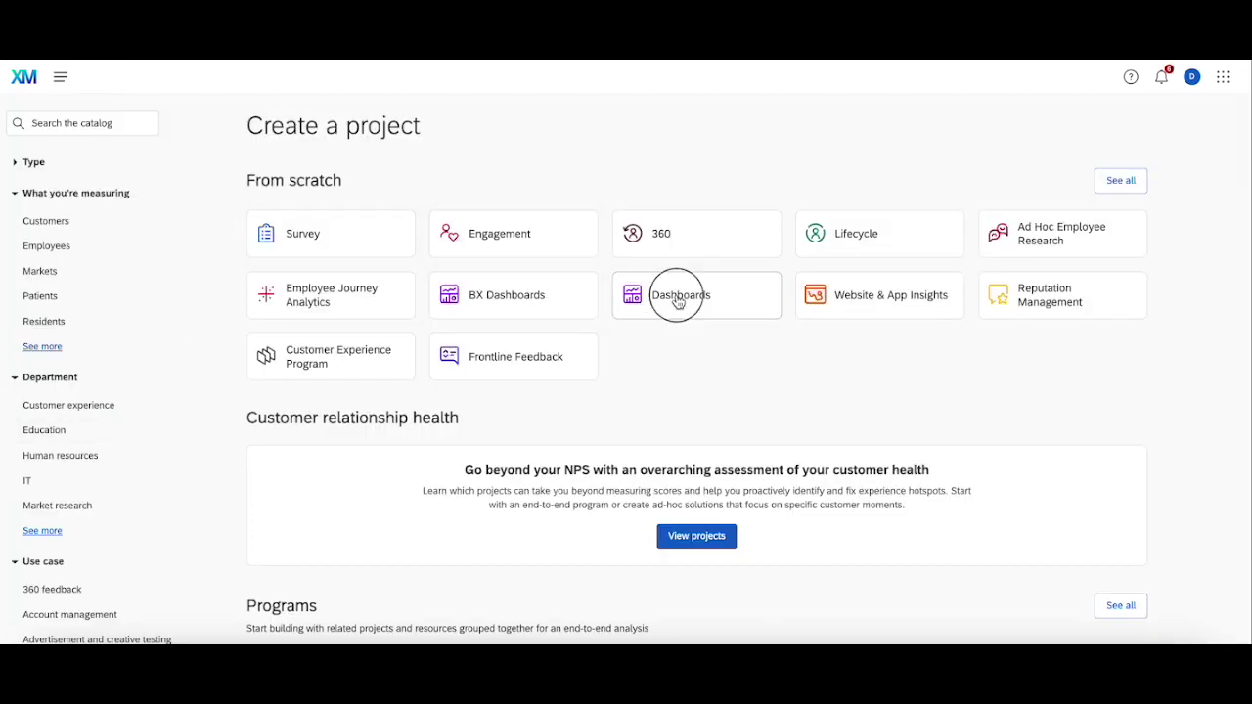
pyautogui.click(1069, 631)
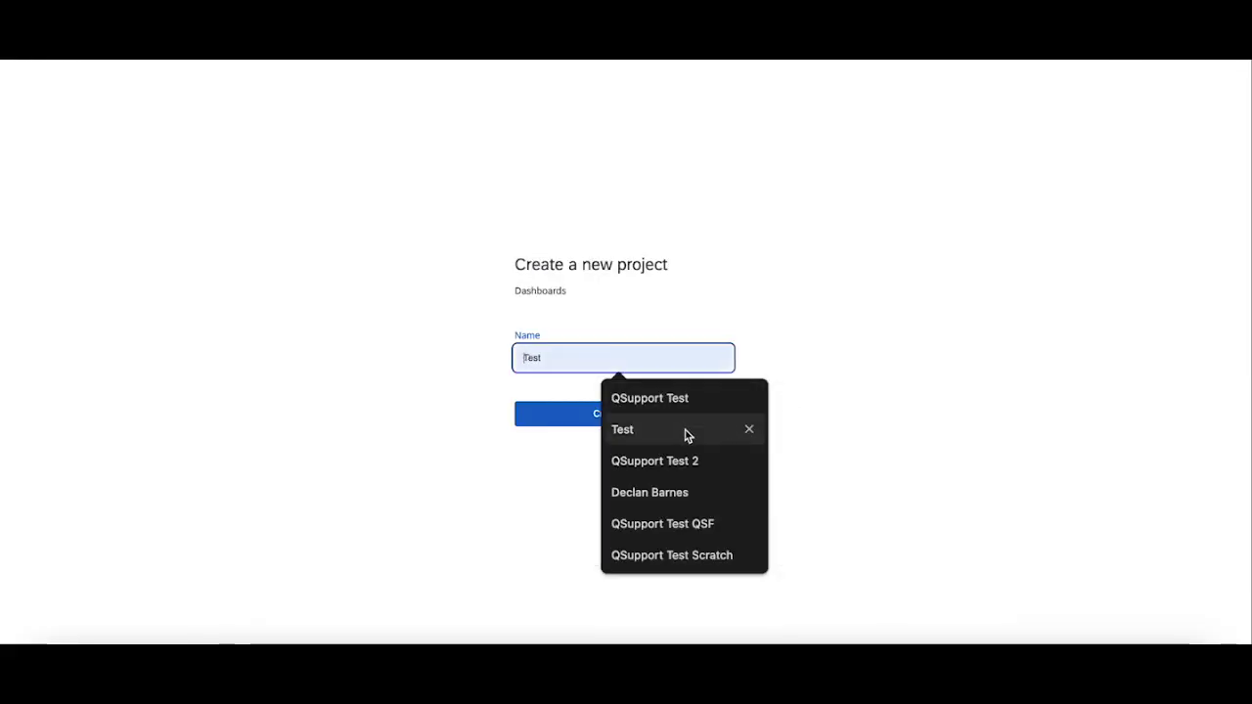
pyautogui.click(685, 437)
pyautogui.click(620, 417)
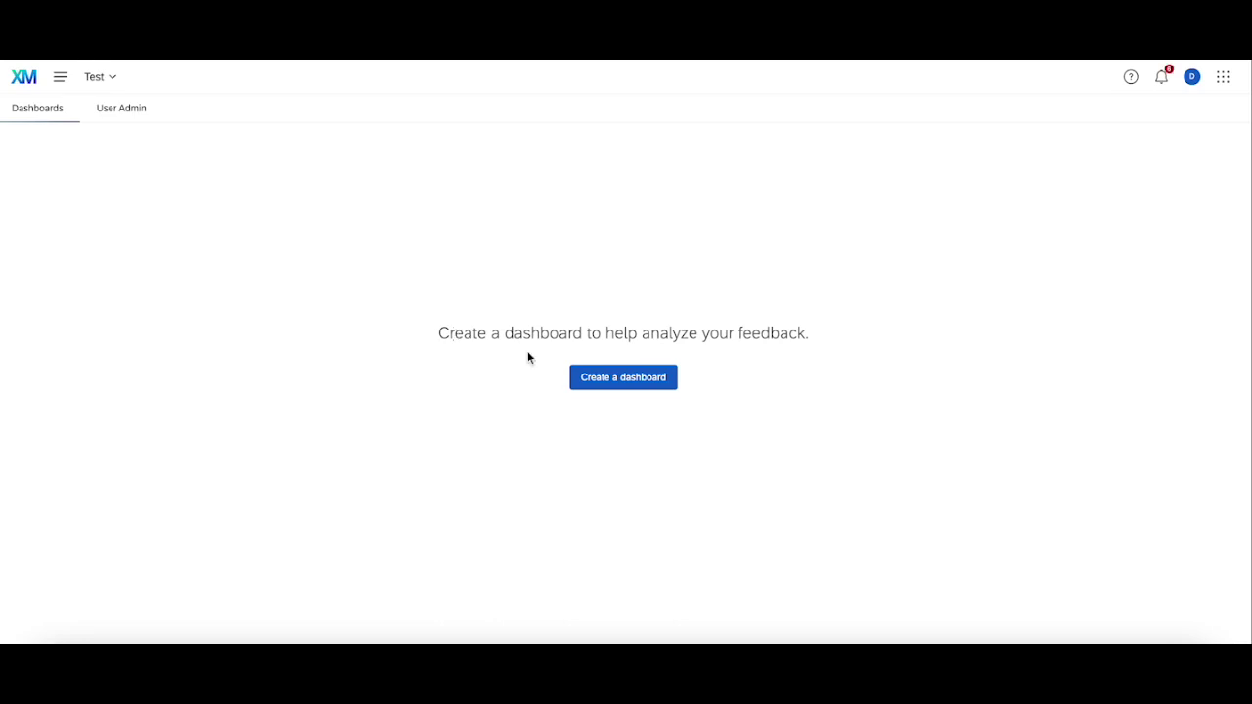
# - Create a dashboard from scratch named Test in the new project
pyautogui.click(626, 385)
pyautogui.click(589, 335)
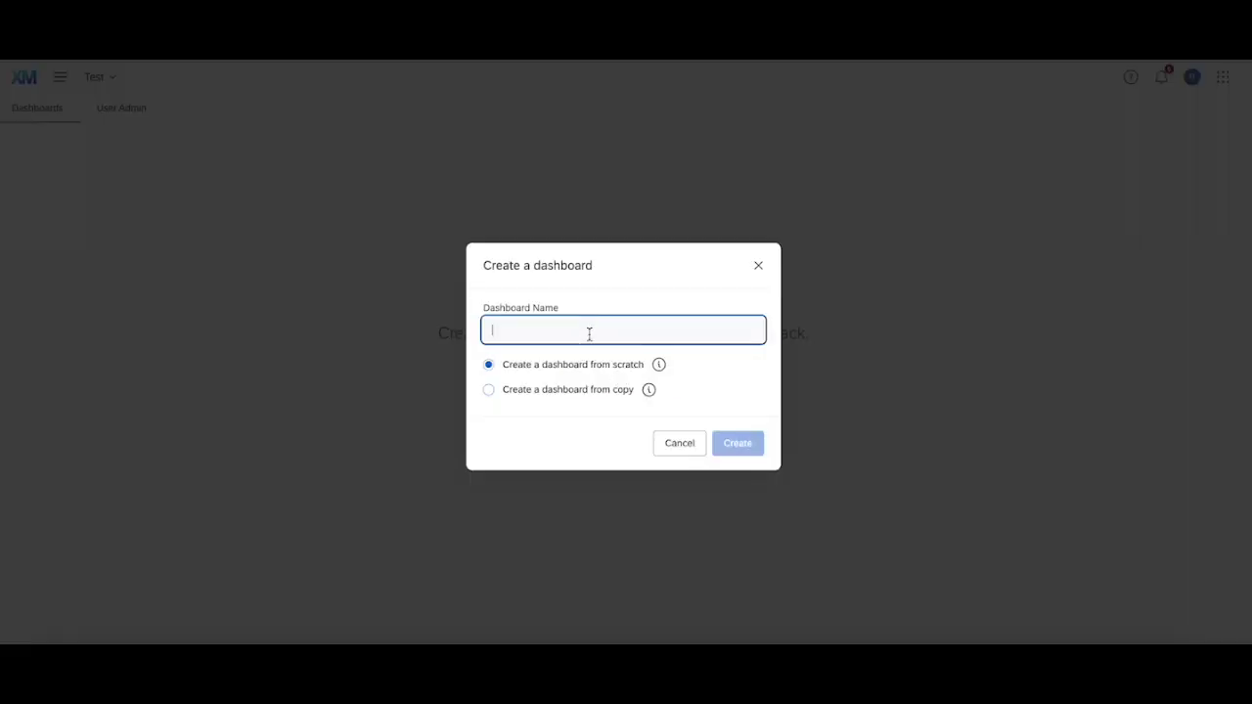
pyautogui.write('Test')
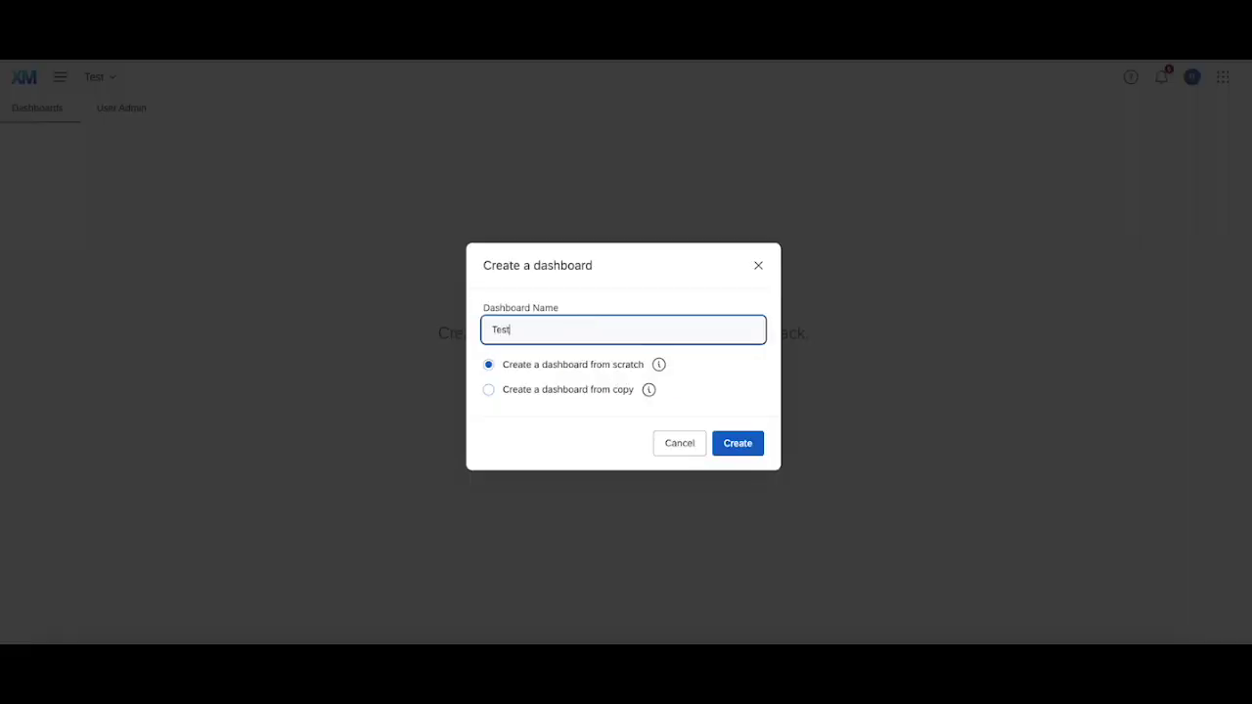
pyautogui.click(734, 445)
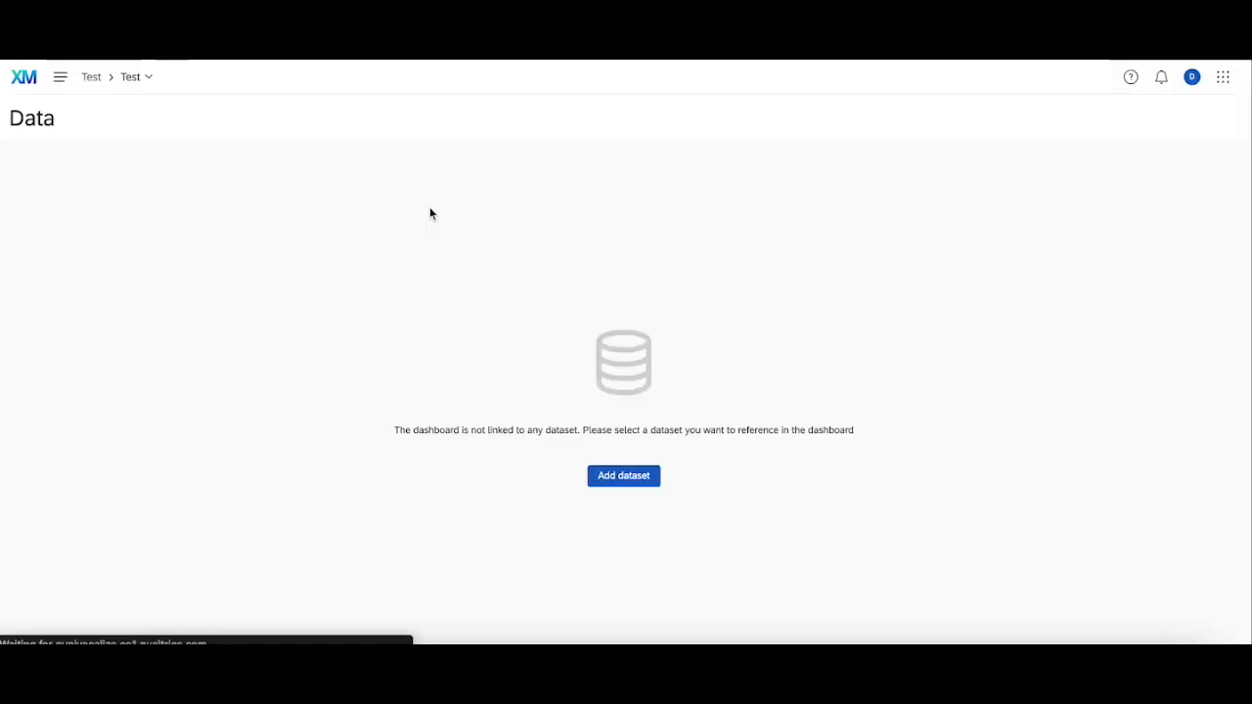
# - Create a new dataset for the dashboard named Test Data, keeping the Data mapper (default) type
pyautogui.click(640, 479)
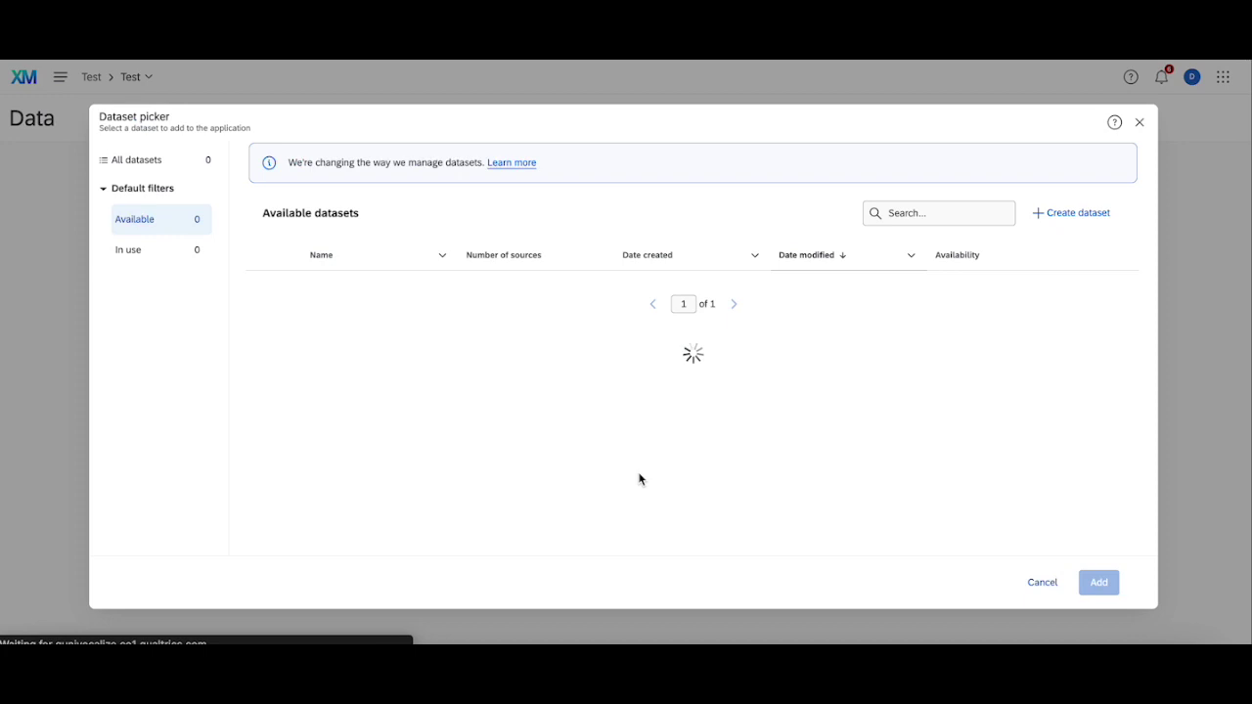
pyautogui.click(1046, 213)
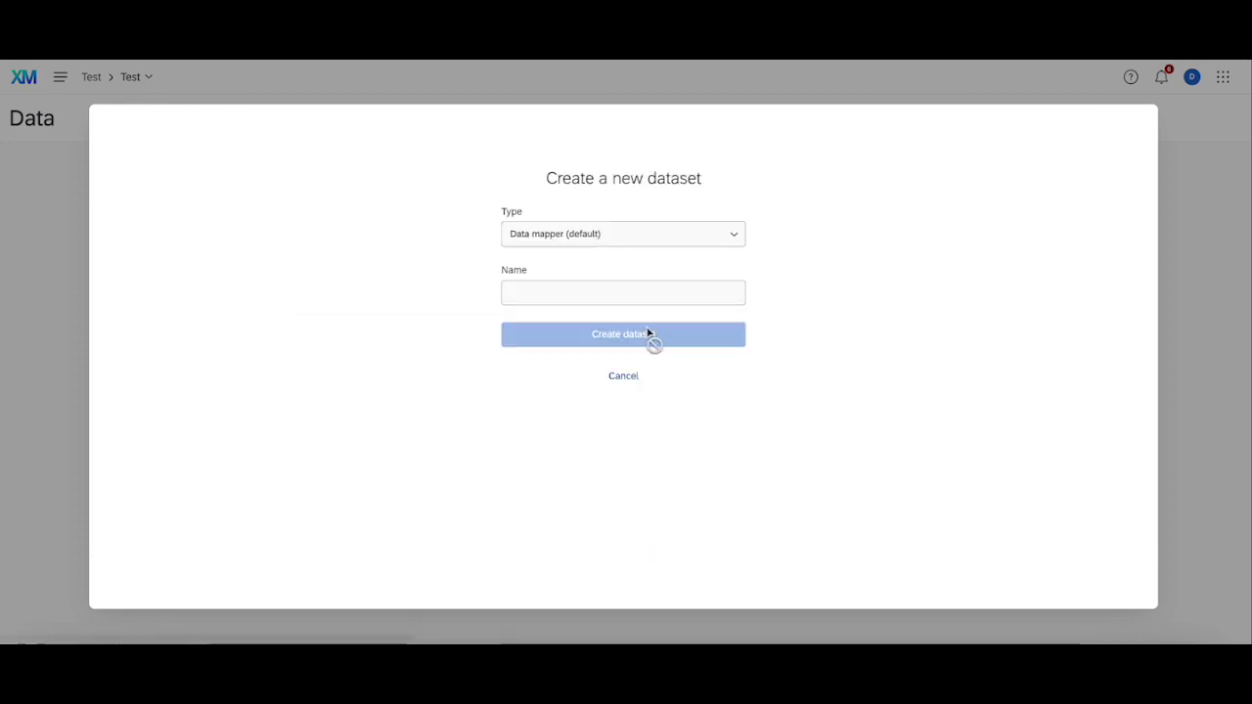
pyautogui.click(683, 245)
pyautogui.click(664, 266)
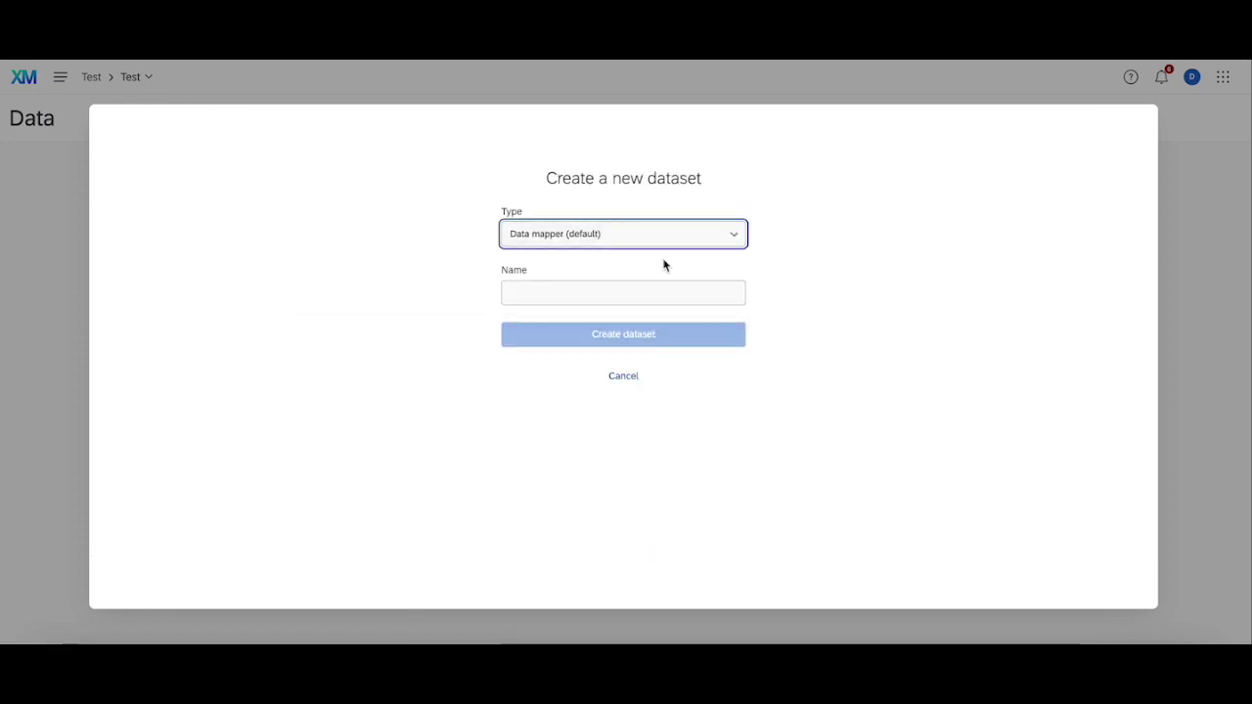
pyautogui.click(613, 283)
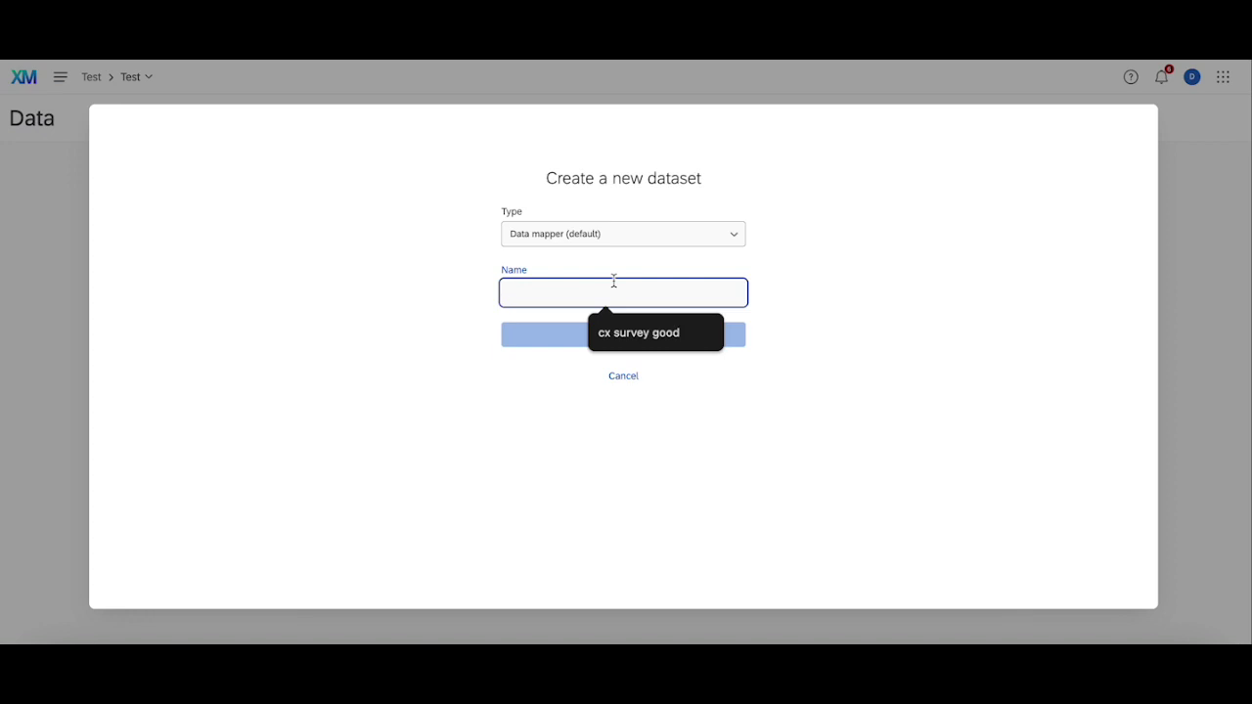
pyautogui.write('Test Data')
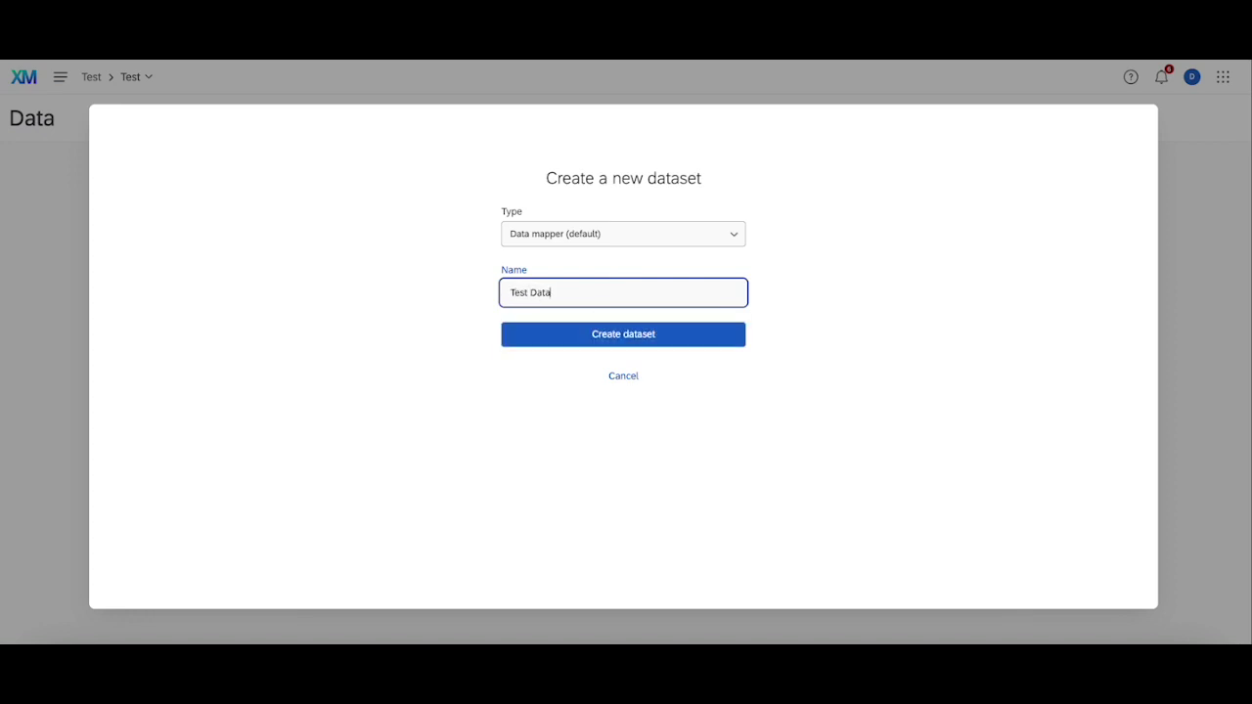
pyautogui.click(683, 330)
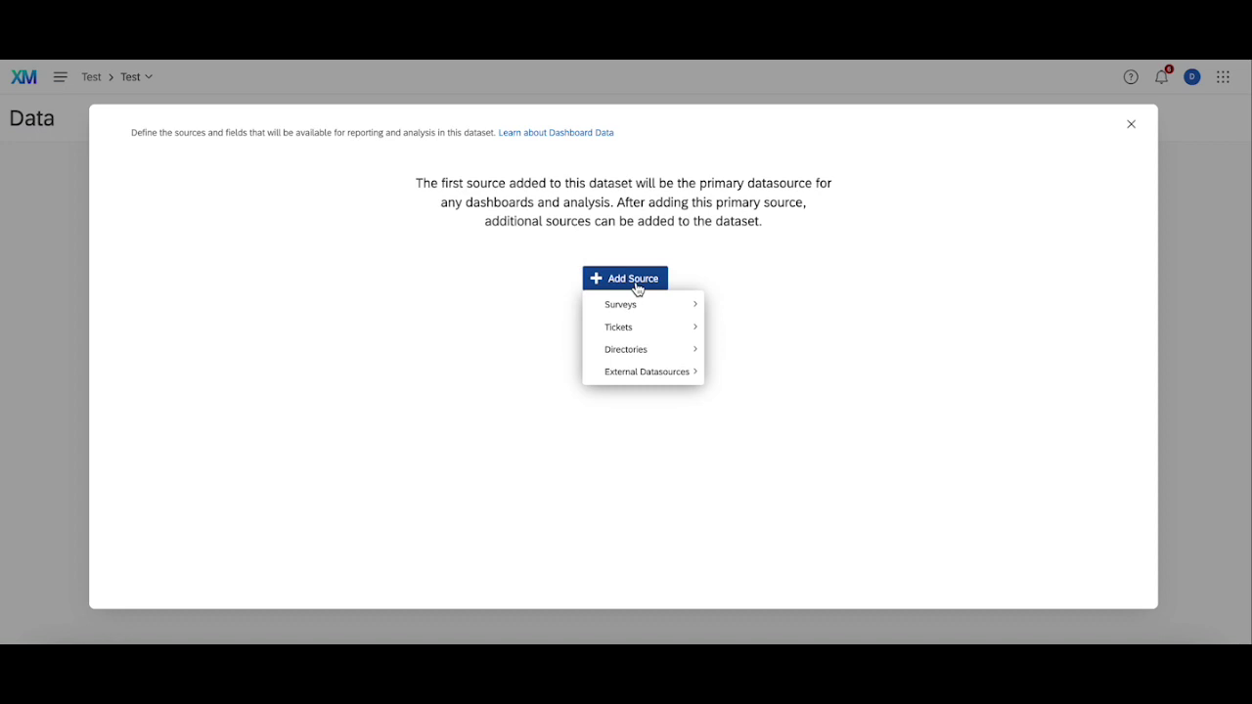
# - Add the test directory's funnel data as the dataset's primary source with all fields included, and dismiss the warning
pyautogui.click(642, 304)
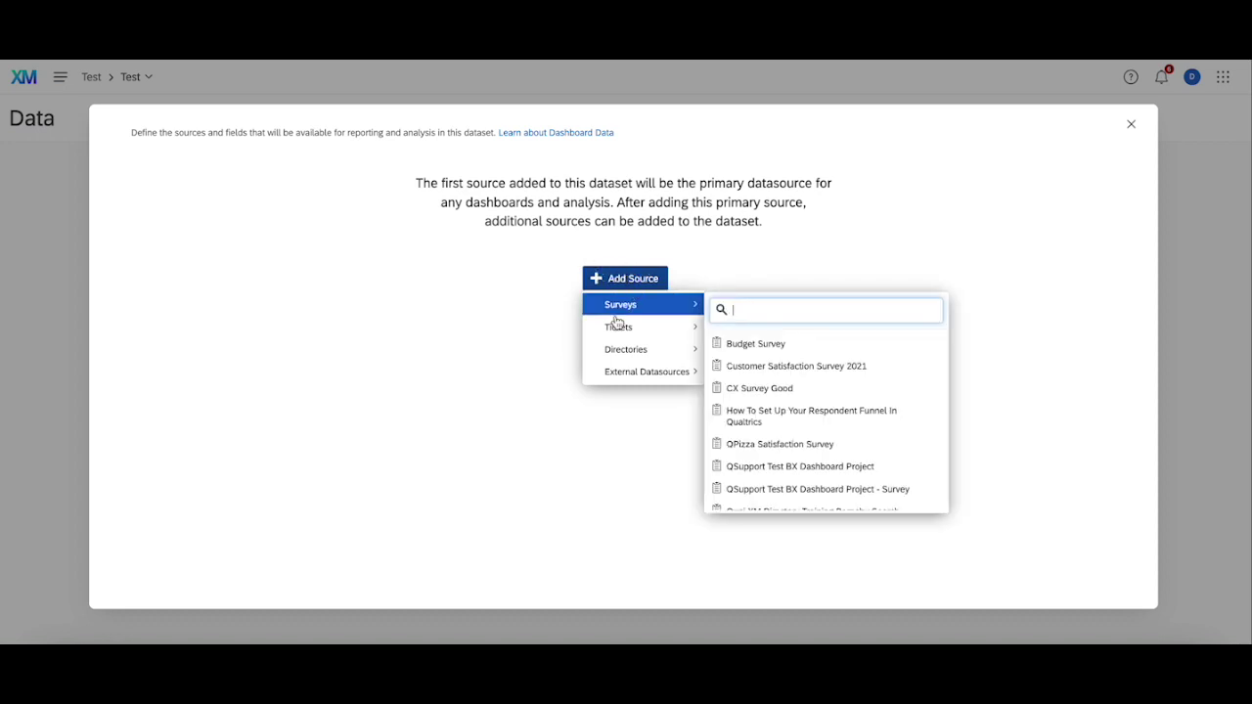
pyautogui.click(618, 352)
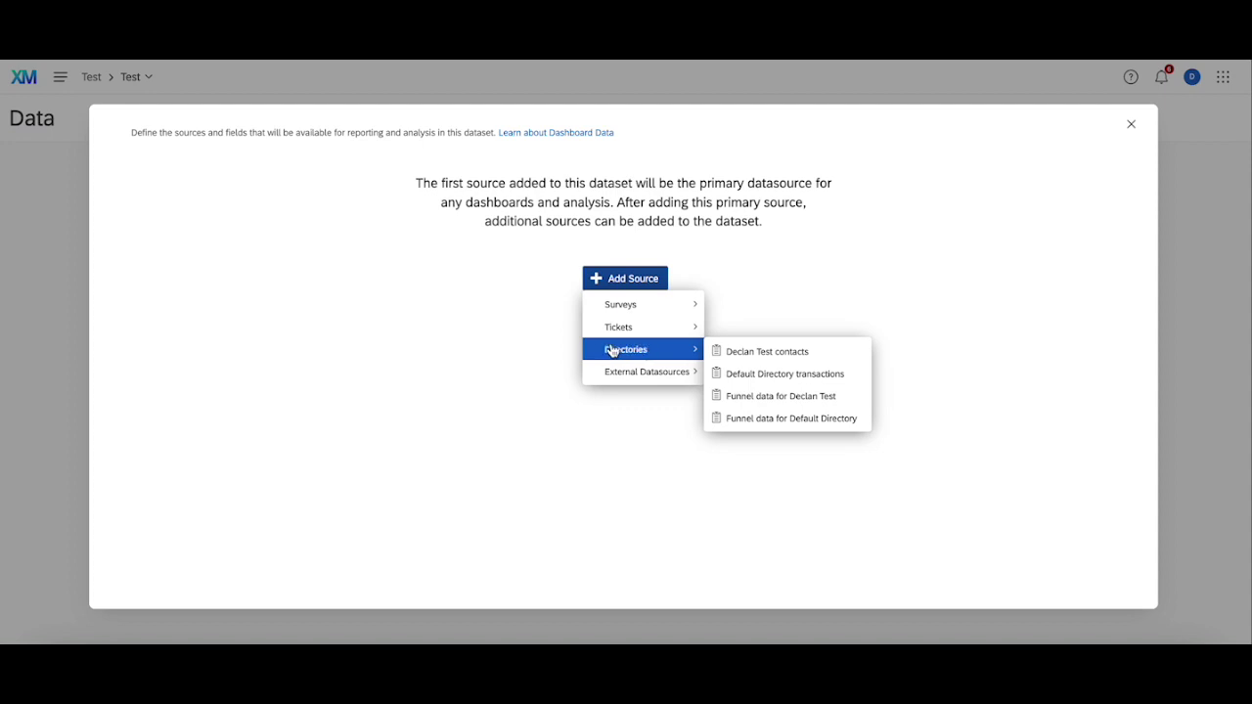
pyautogui.click(768, 405)
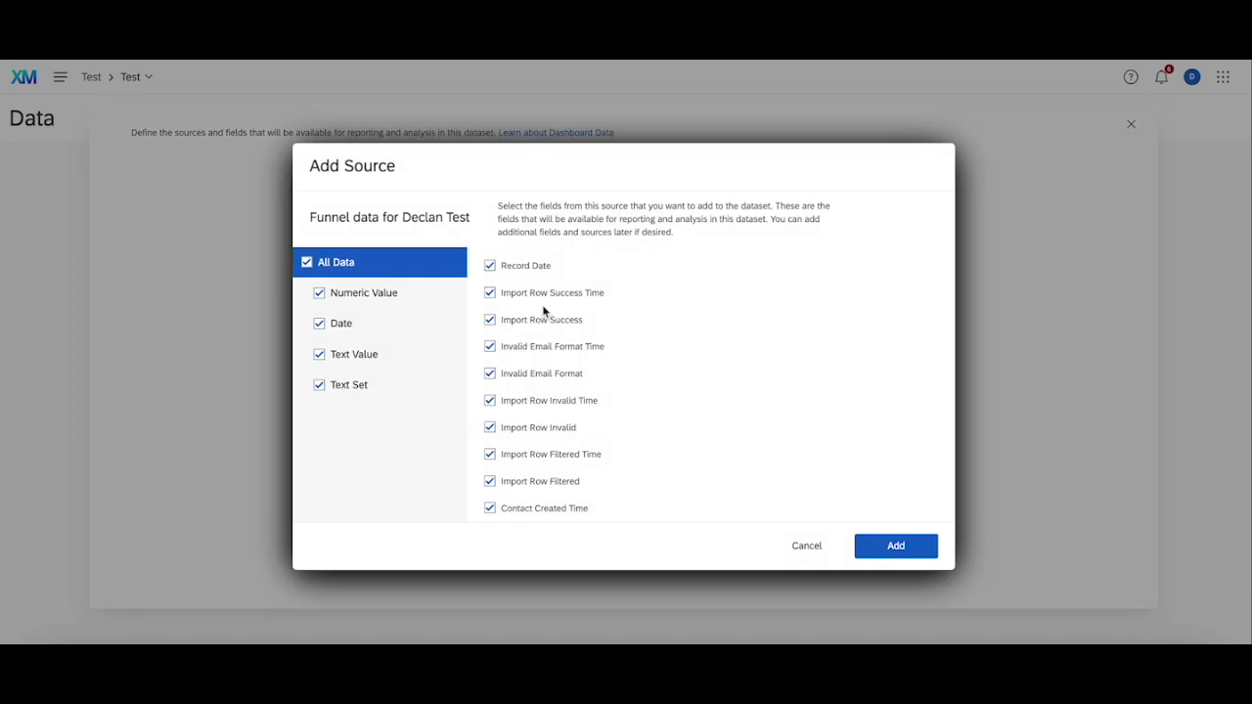
pyautogui.scroll(-10, 544, 311)
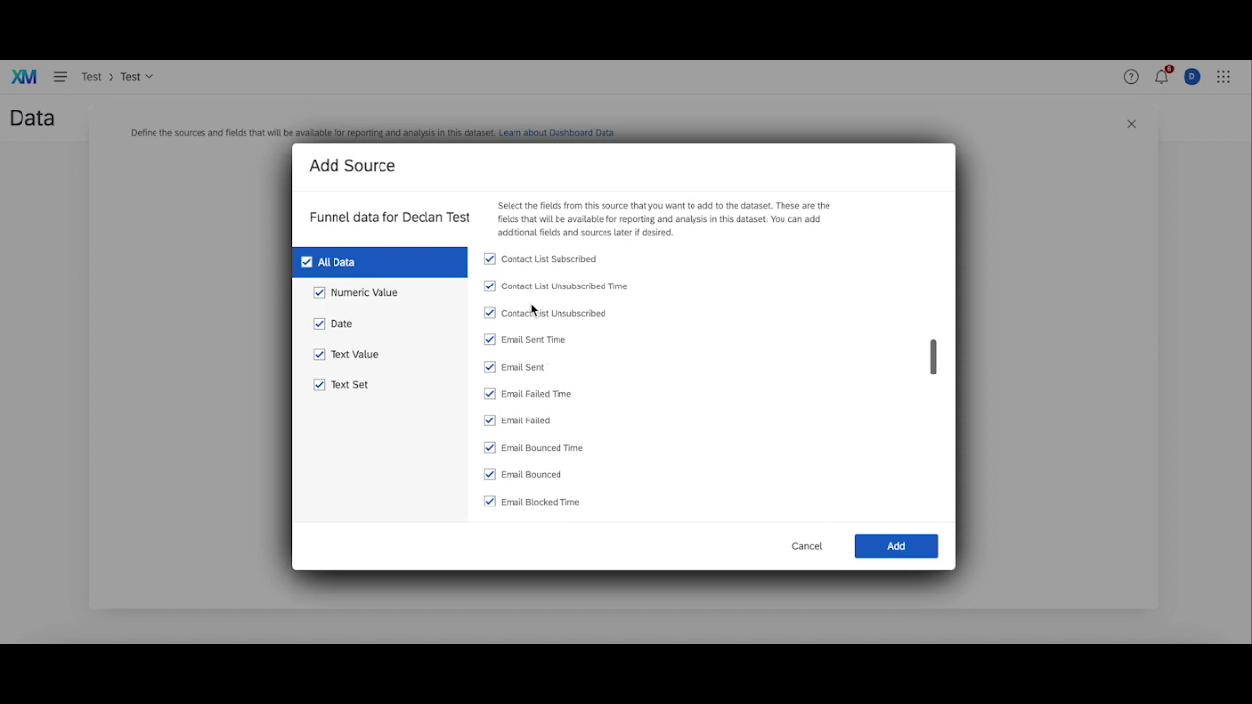
pyautogui.scroll(-10, 532, 311)
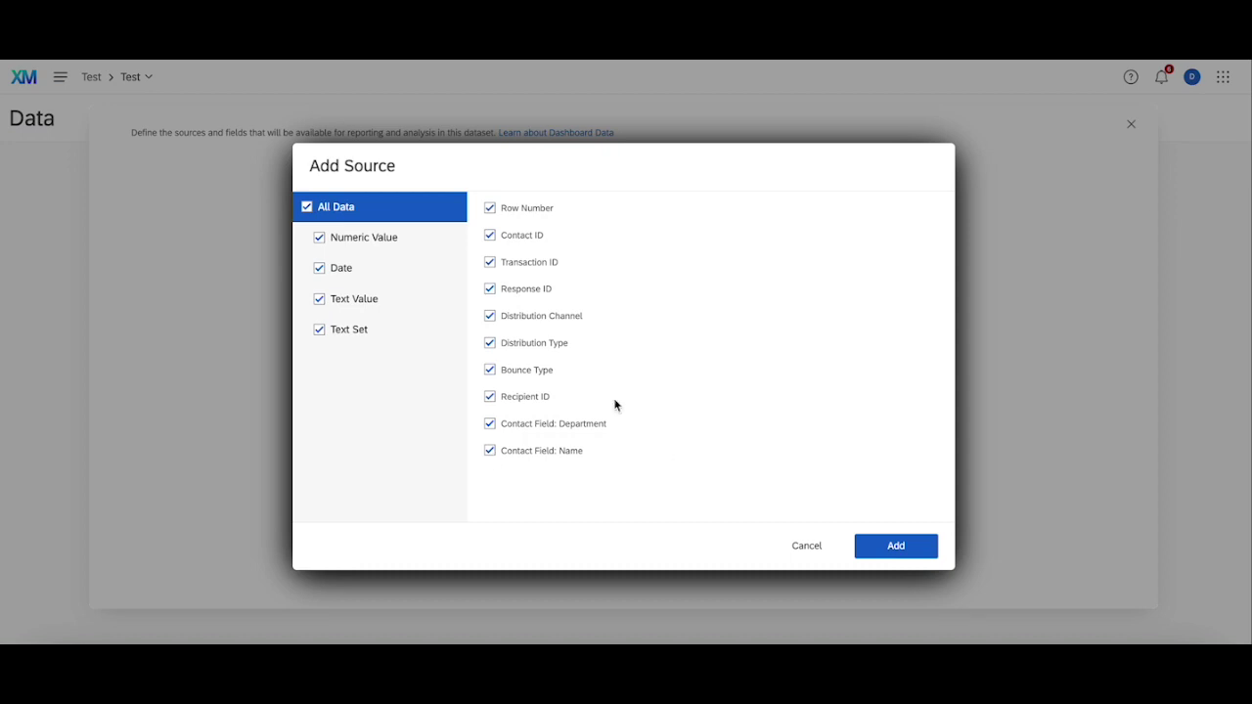
pyautogui.click(895, 554)
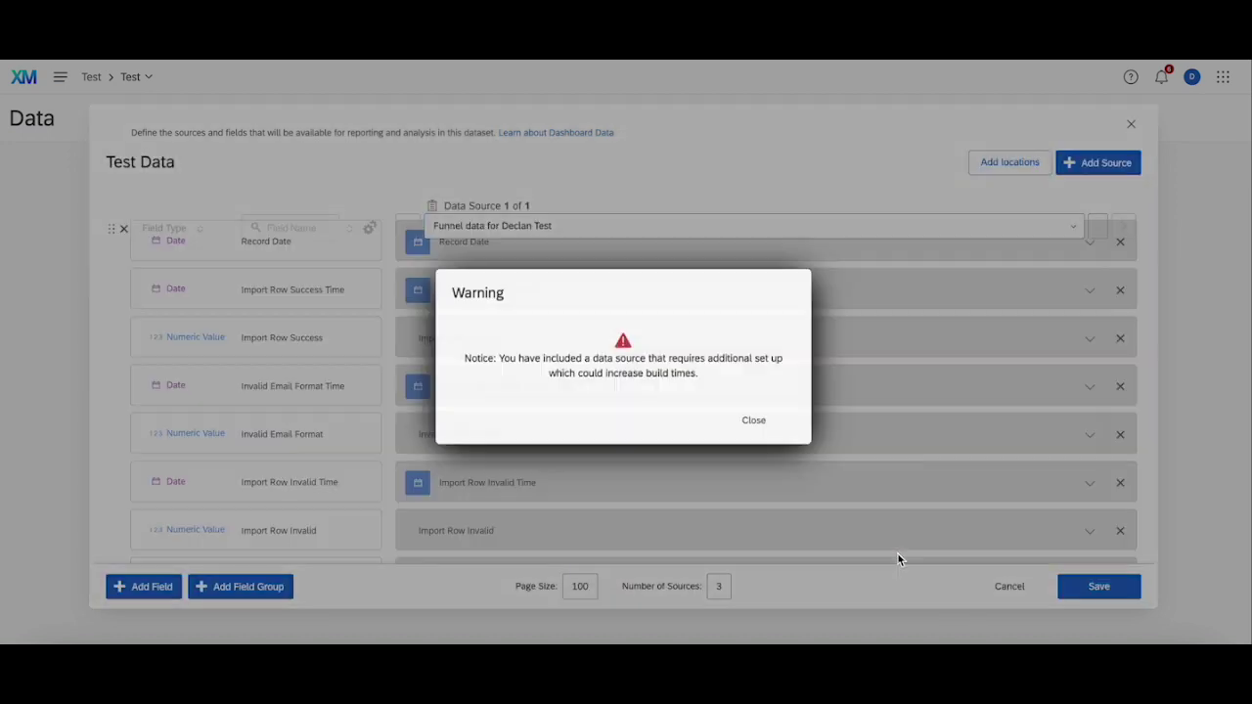
pyautogui.click(757, 422)
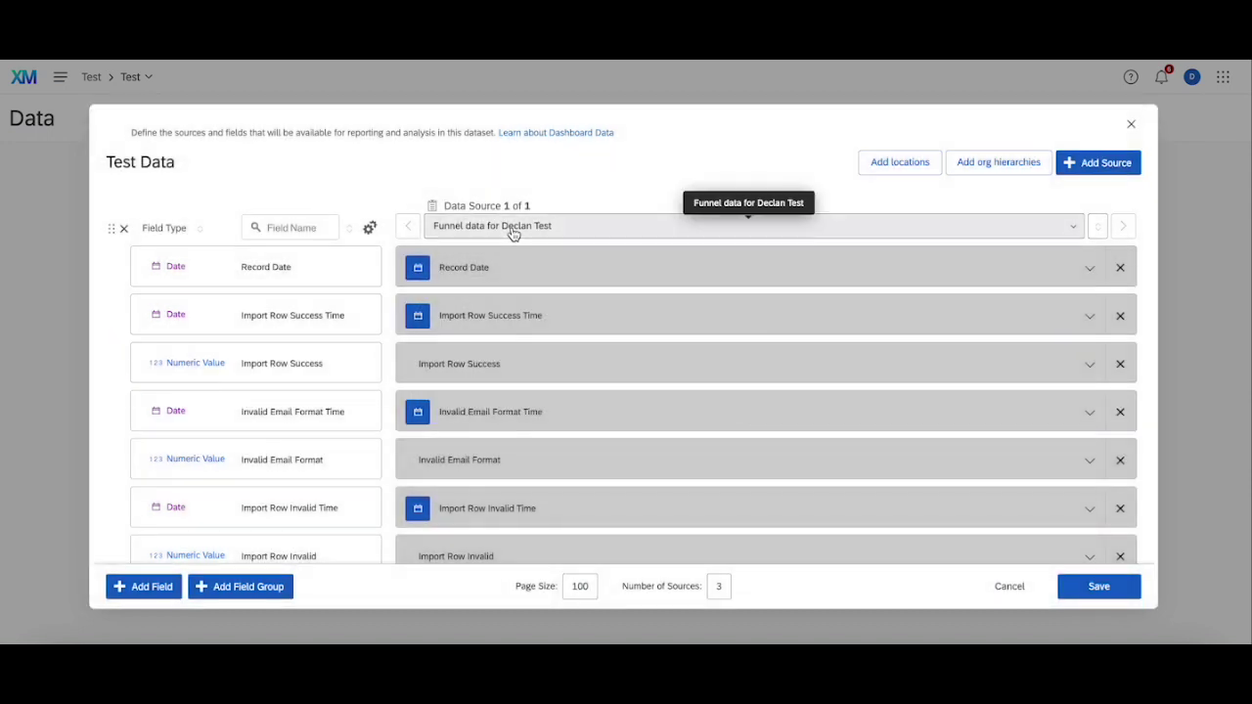